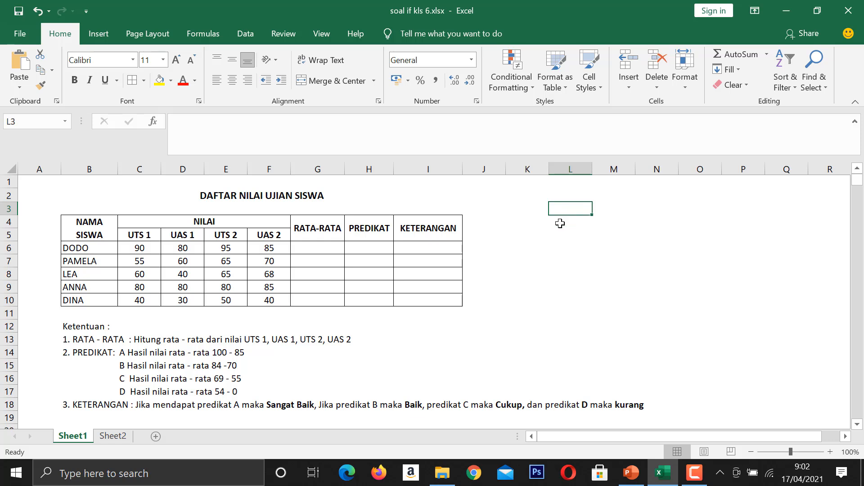
Calculate the average of C6:F6 in G6 with AVERAGE and fill the formula down to G10.
left_click(326, 249)
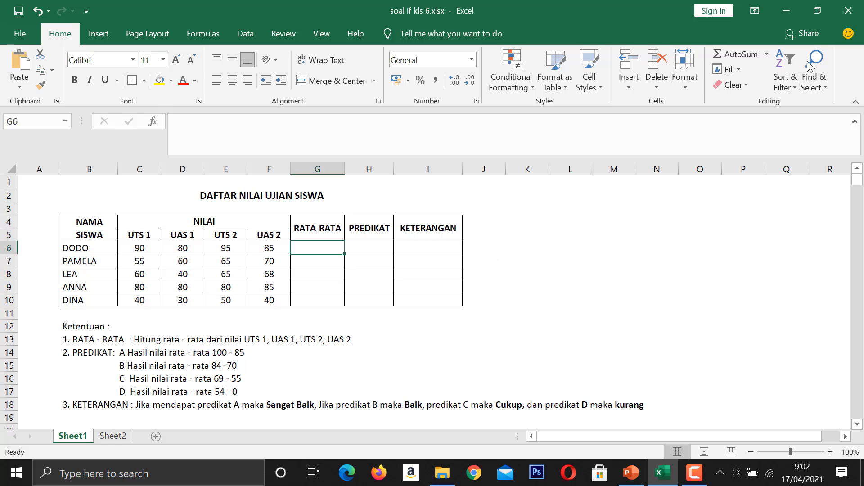
left_click(767, 54)
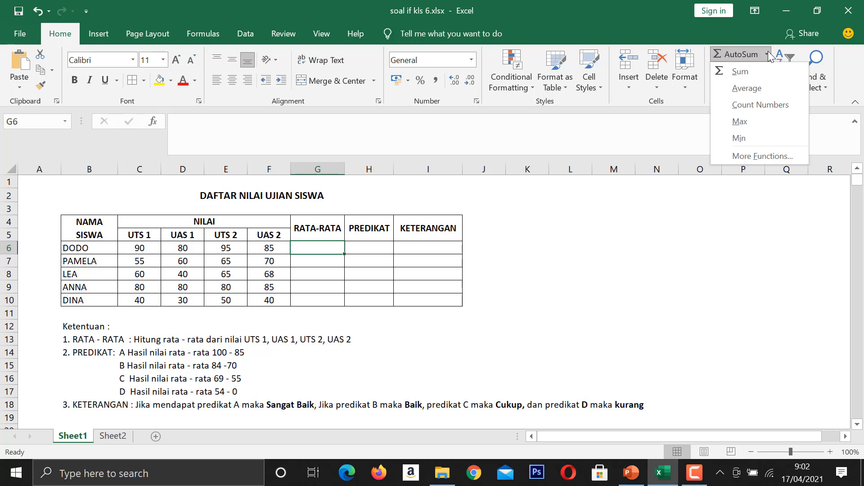
left_click(760, 88)
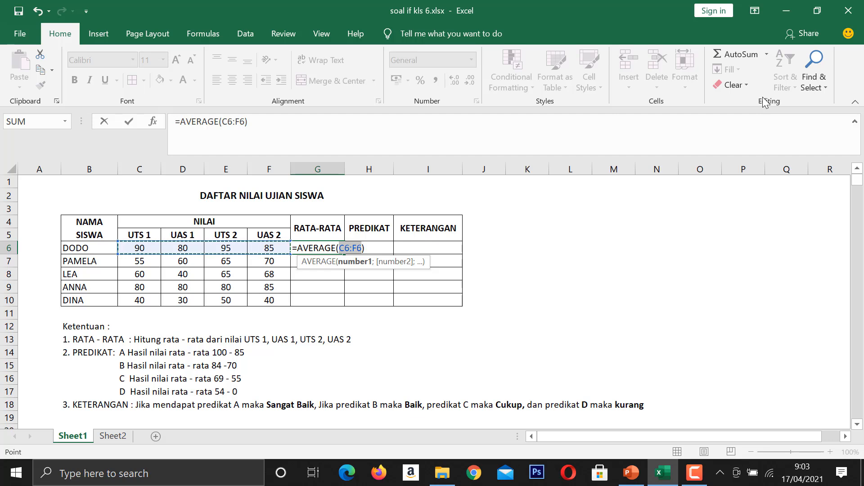
key("Return")
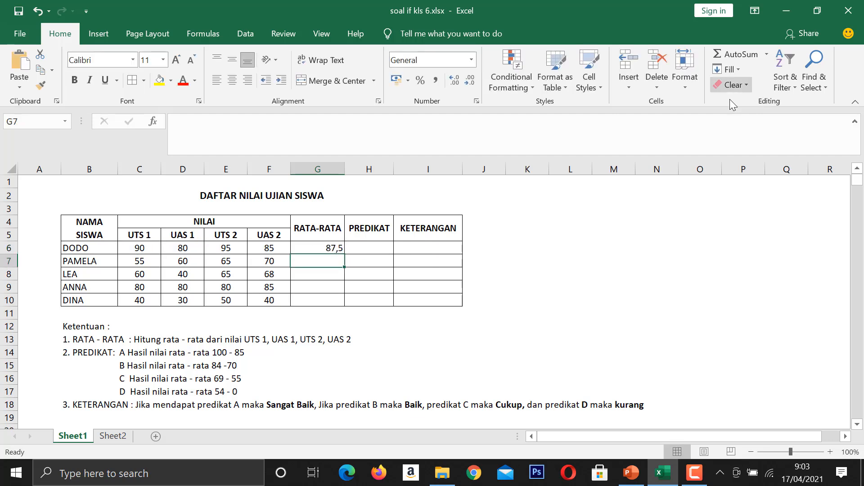
left_click(336, 247)
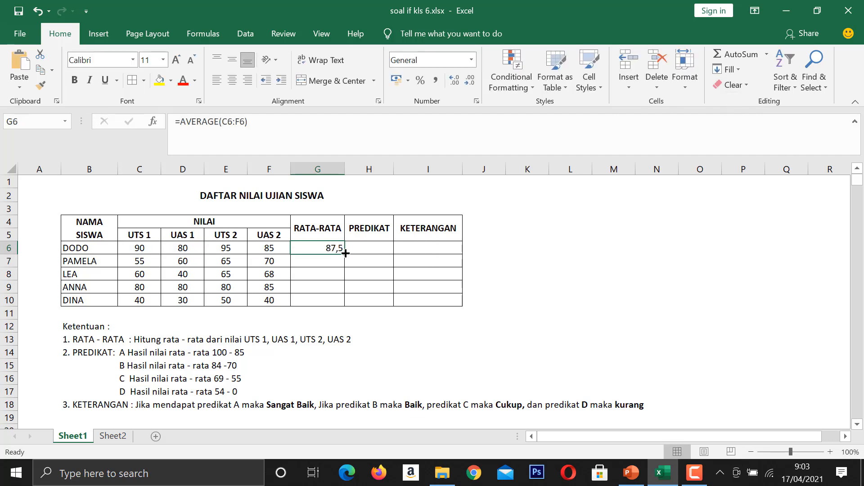
left_click_drag(344, 254, 337, 310)
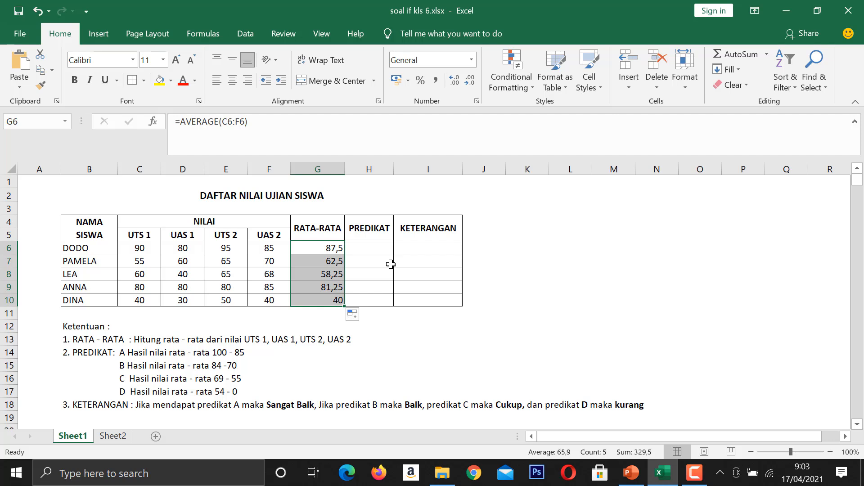
Enter the note ">, A, B, C, D" in G15 beside the PREDIKAT rules.
scroll(421, 280, "down", 1)
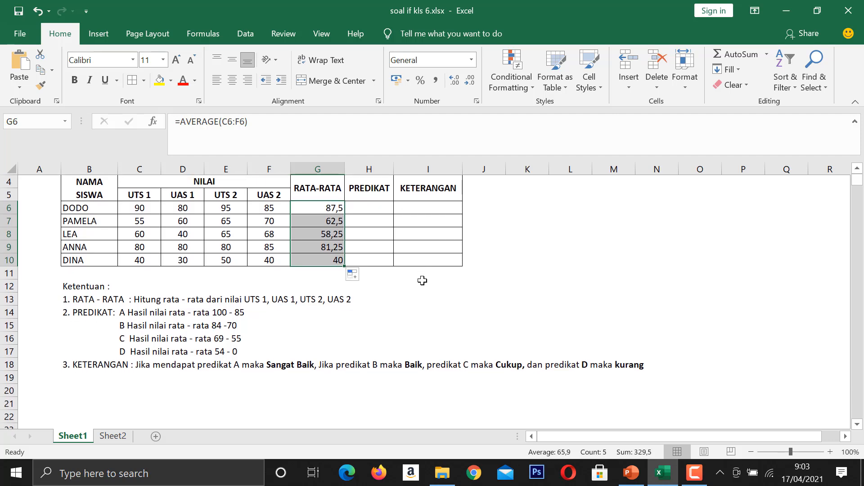
scroll(422, 280, "up", 1)
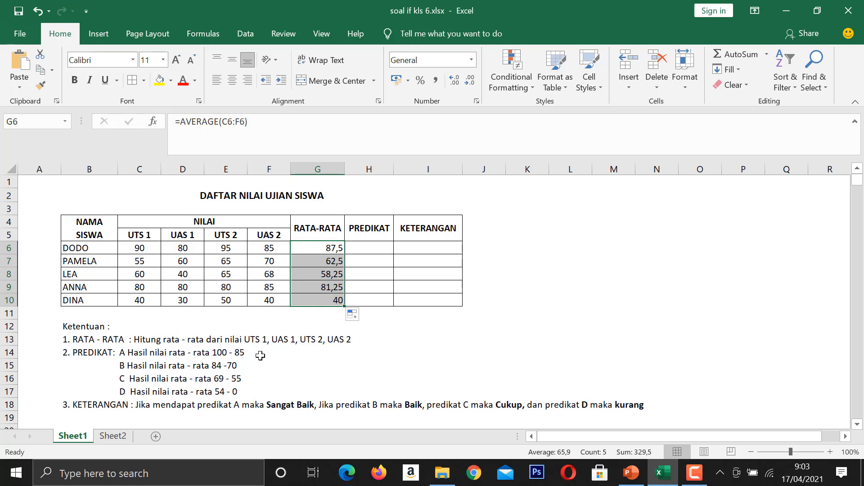
scroll(259, 356, "down", 1)
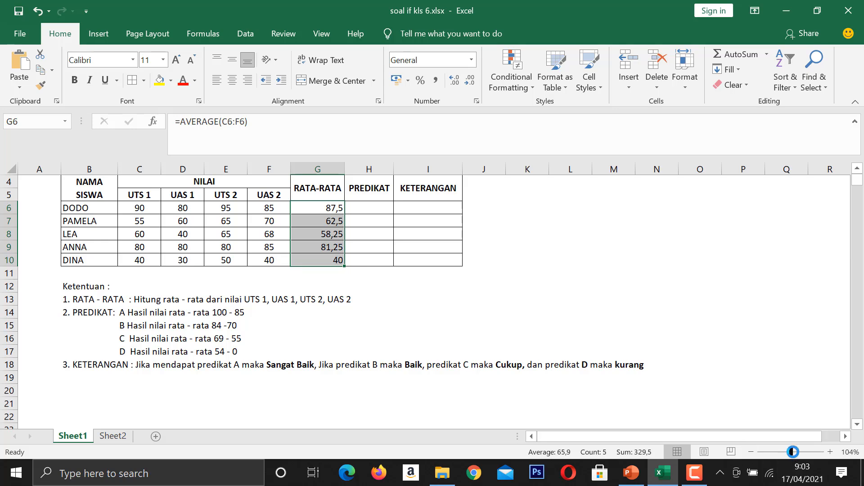
left_click_drag(790, 452, 798, 452)
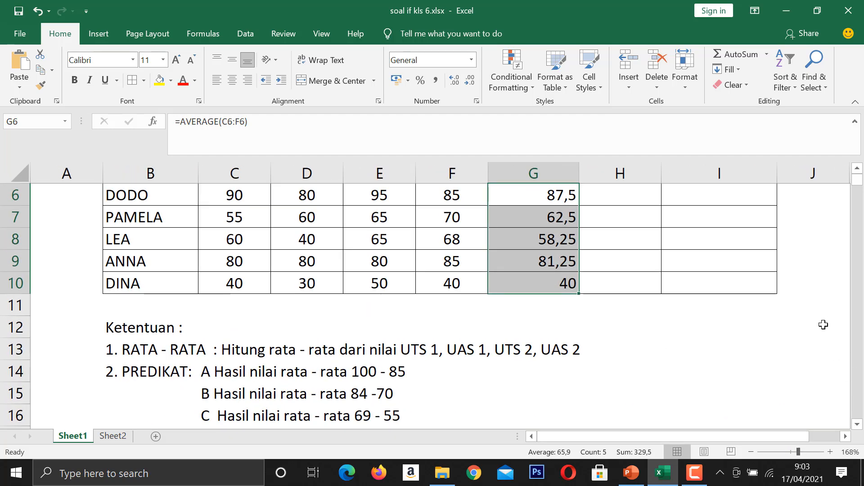
scroll(392, 338, "down", 1)
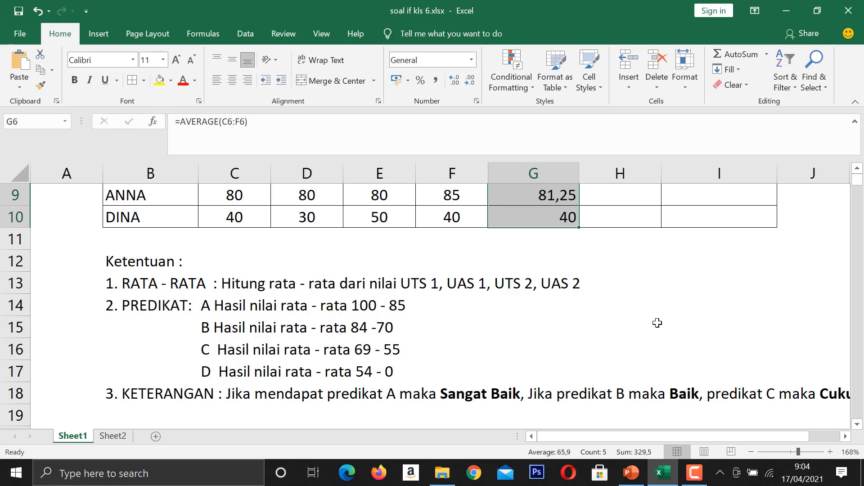
left_click(482, 321)
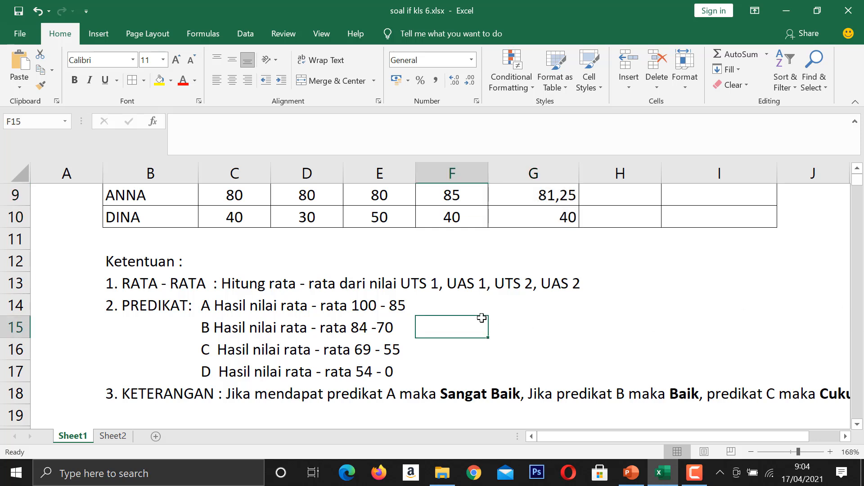
left_click(576, 332)
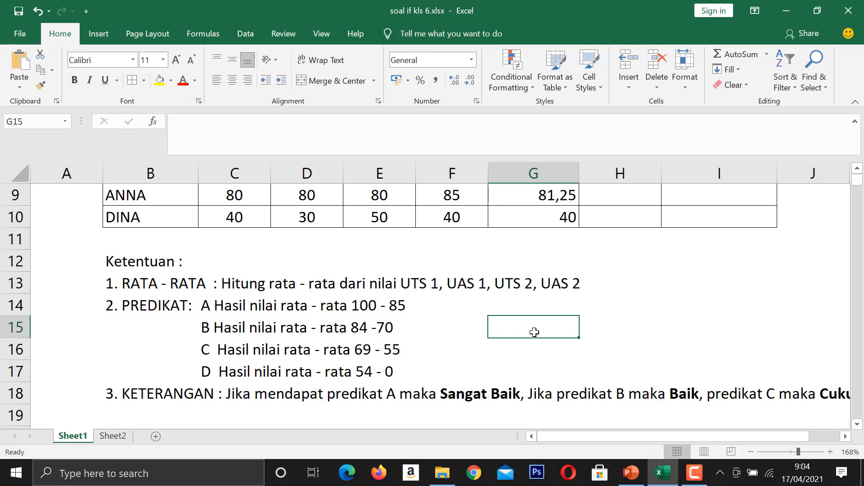
type(">")
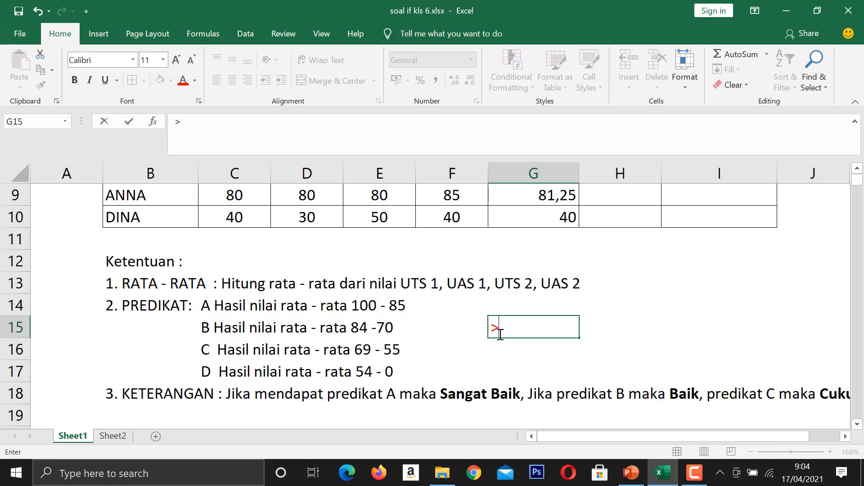
type(", A, B, C,")
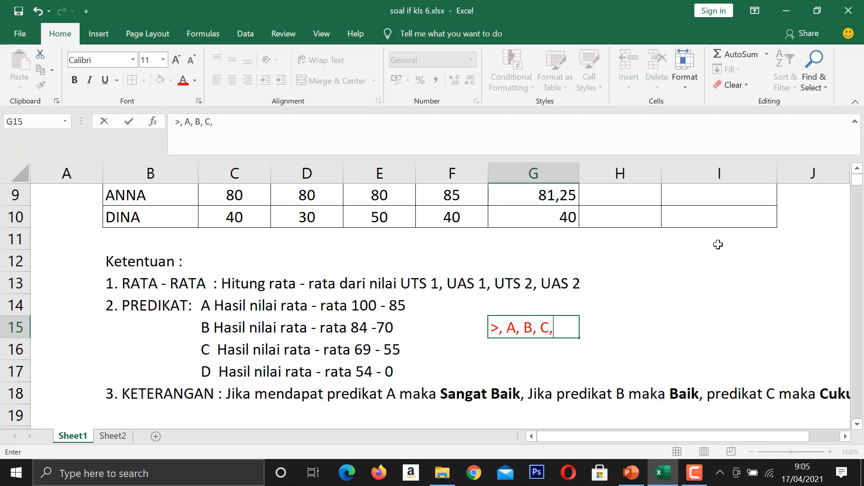
type(" D")
left_click(601, 329)
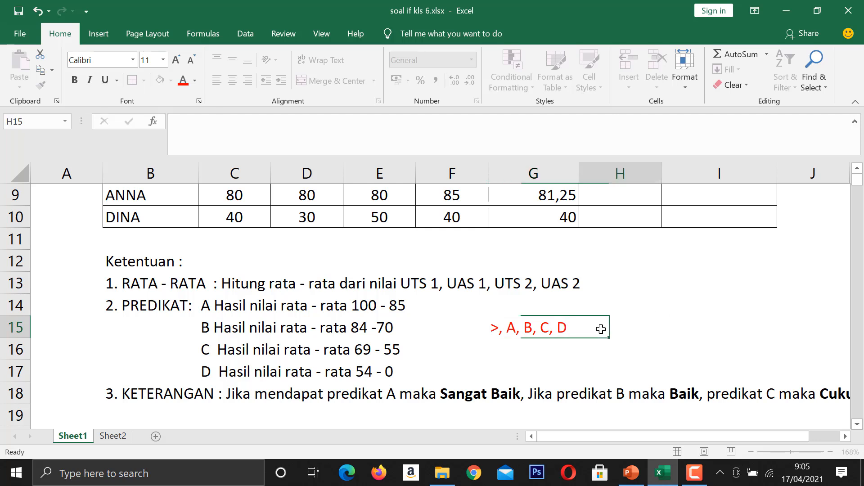
Replace the first comma in the G15 note with a colon so it reads "> : A, B, C, D".
double_click(504, 330)
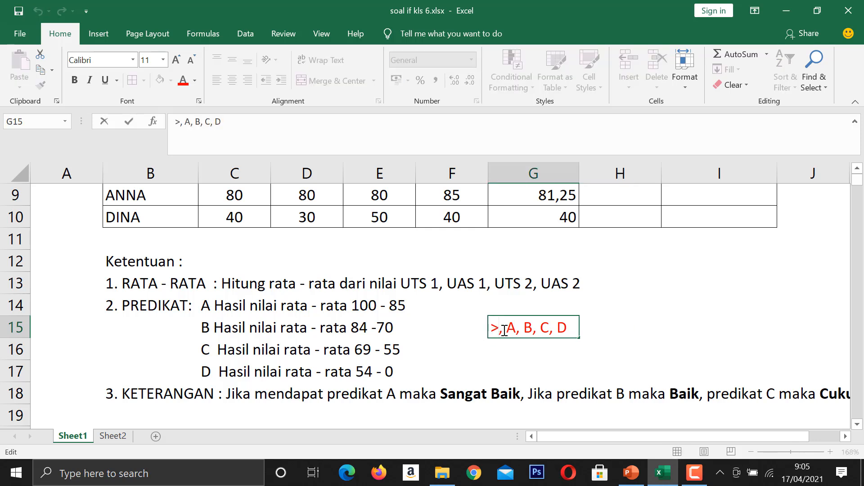
key("BackSpace")
type(":")
key("Return")
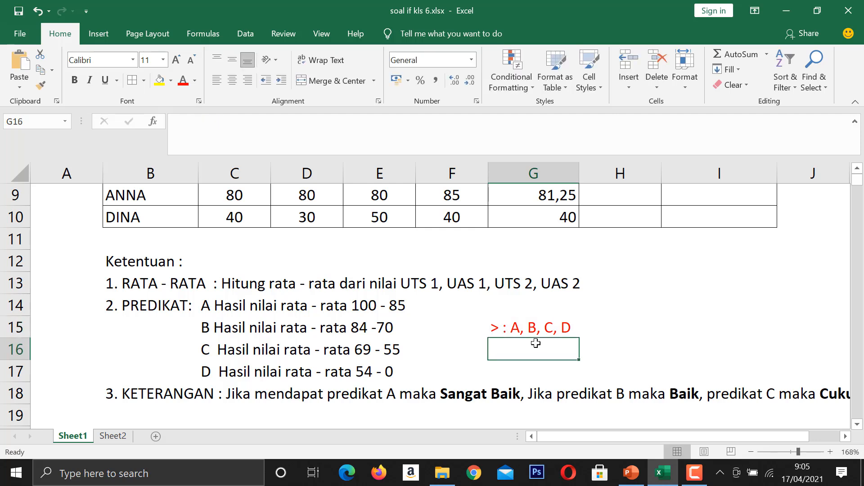
Enter the note "< : D, C, B, A" in G16, directly below the greater-than note.
left_click(525, 329)
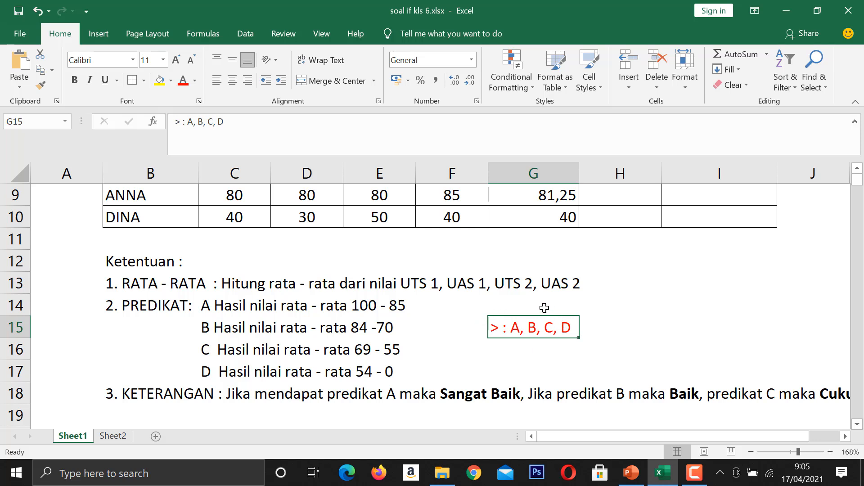
left_click(493, 345)
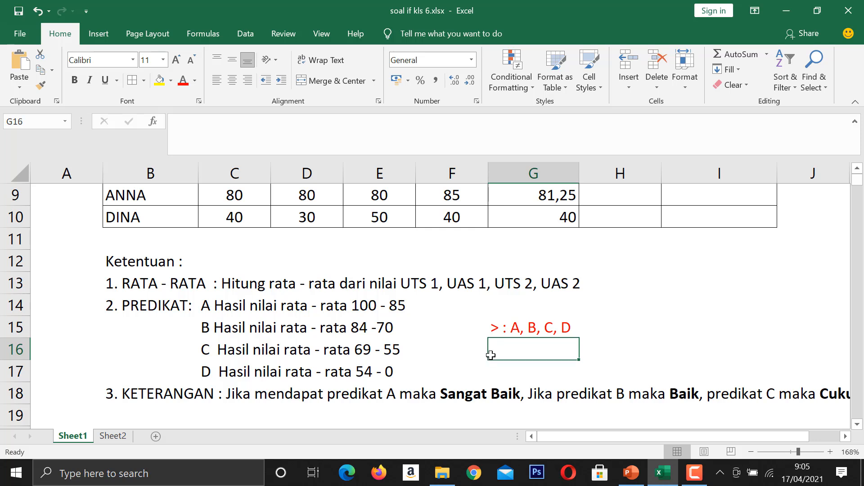
type("<")
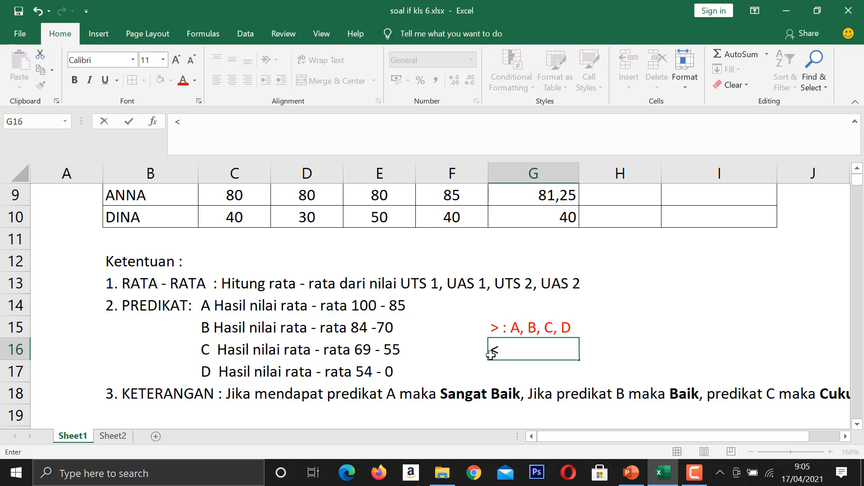
left_click_drag(506, 349, 489, 347)
key("BackSpace")
type("< :")
type("d")
key("BackSpace")
type("D, C")
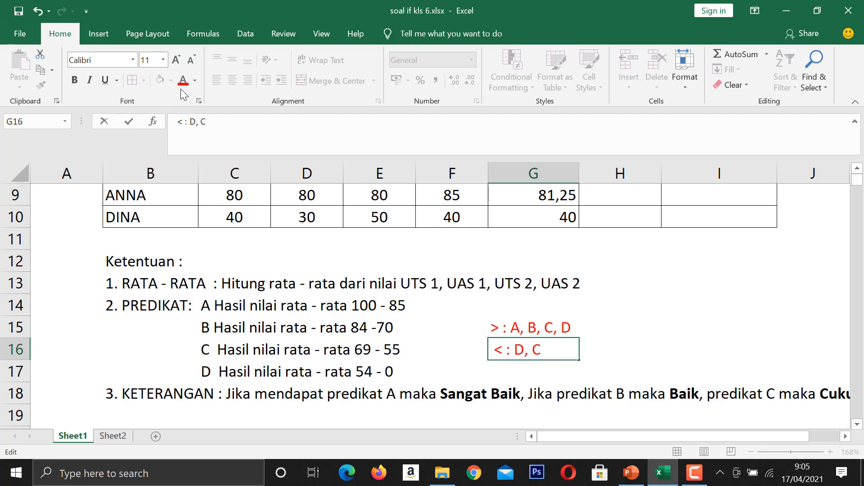
type(", B, A")
left_click(601, 338)
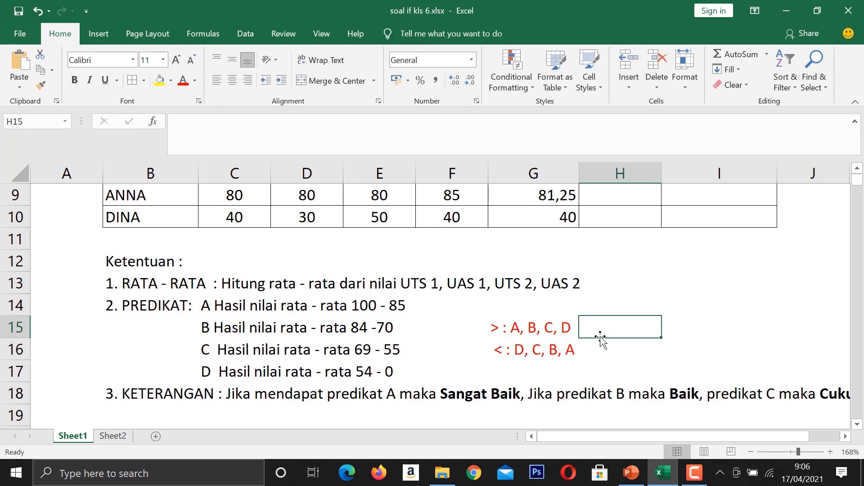
left_click(483, 333)
left_click(495, 333)
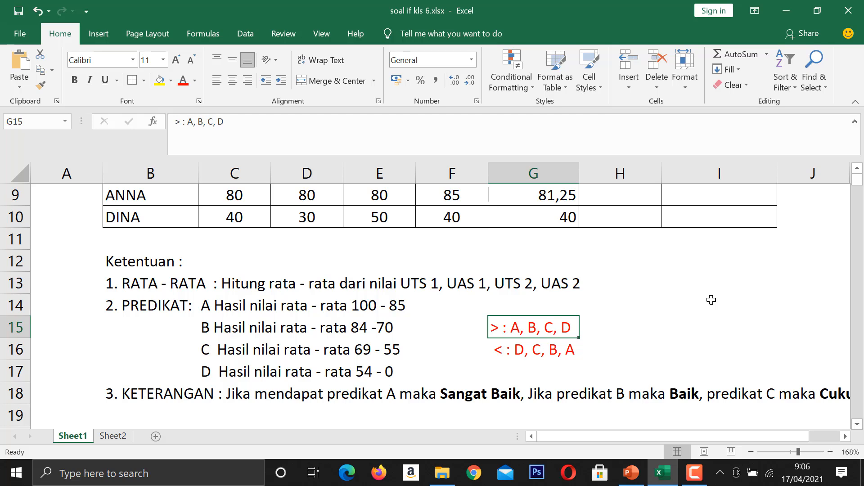
Start an IF formula in the first PREDIKAT cell, H6, with the logical test G6>84.
left_click(857, 172)
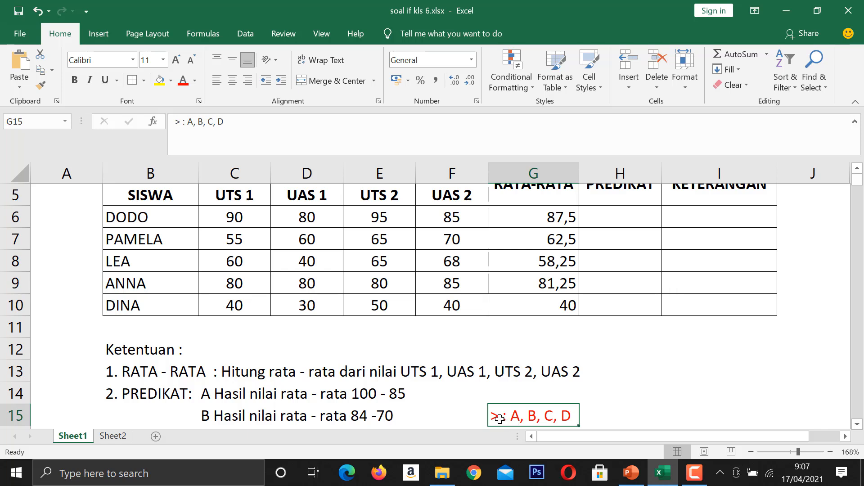
left_click(604, 218)
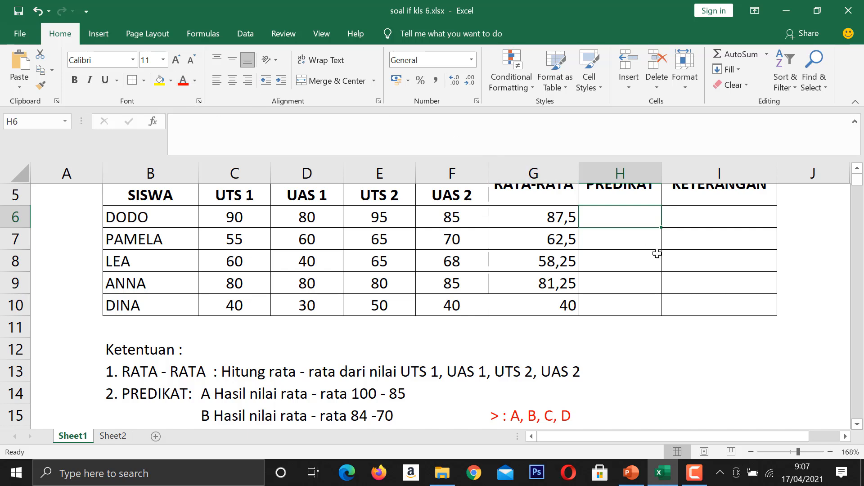
type("=IF")
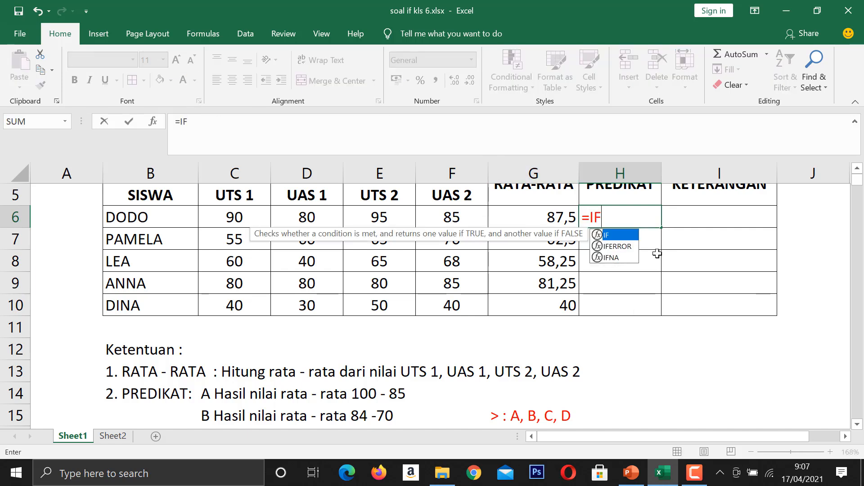
type("(")
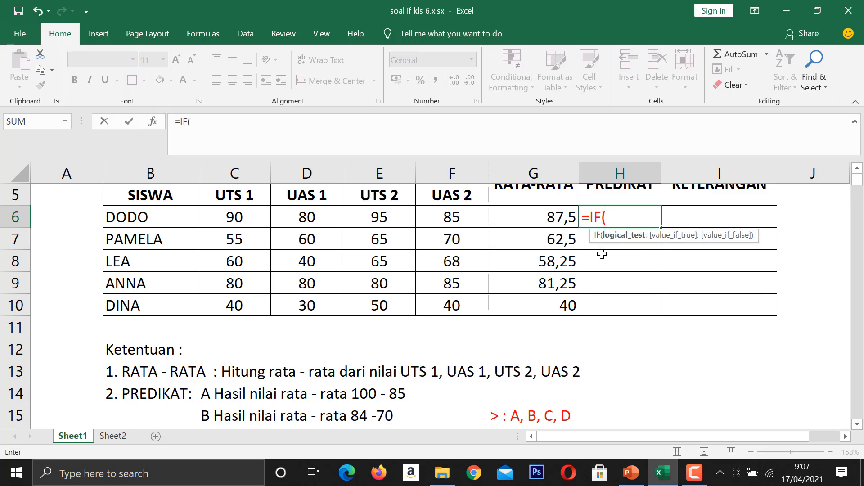
left_click(548, 220)
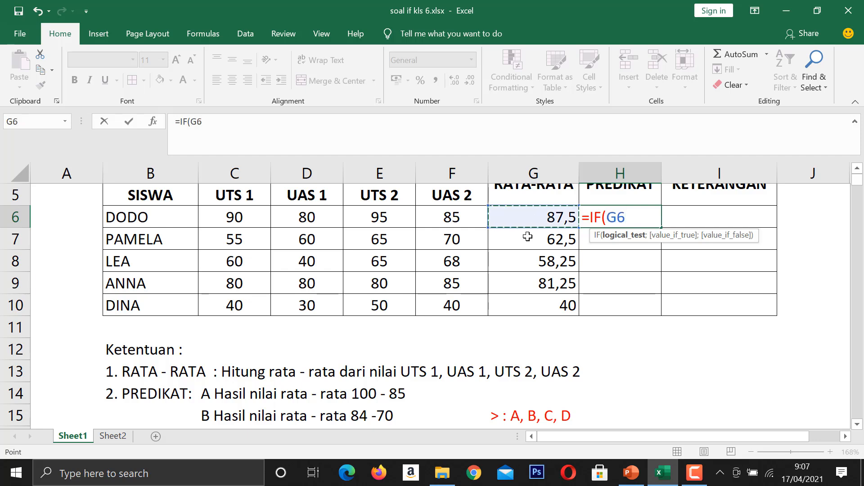
type(">")
left_click(857, 424)
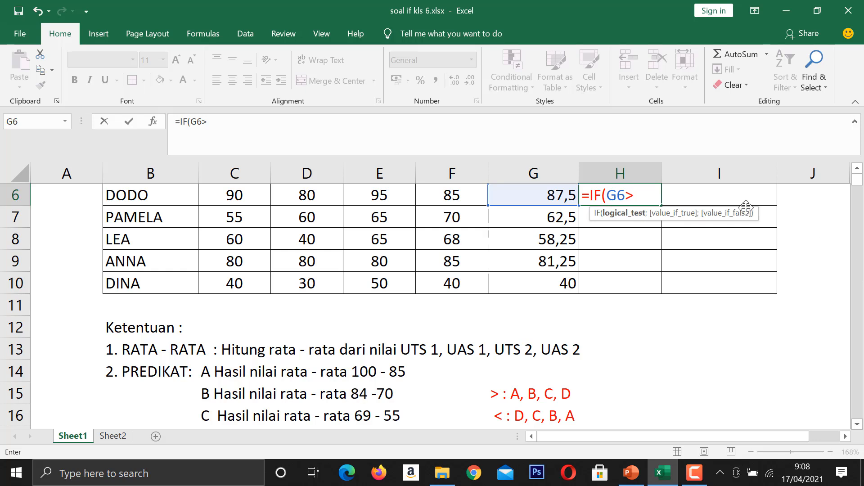
type("84")
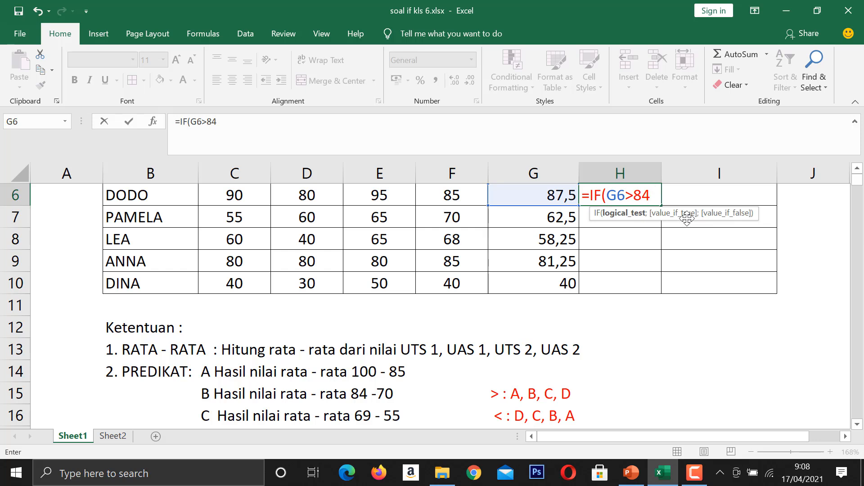
type(";")
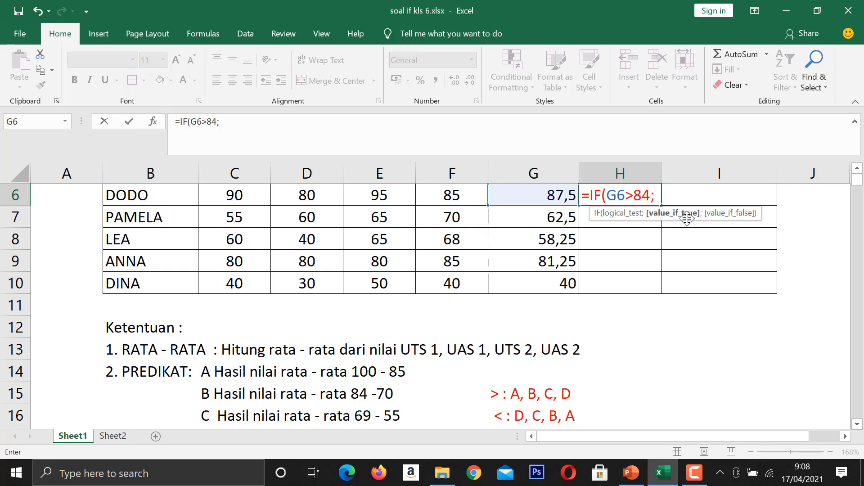
type("\"A\";")
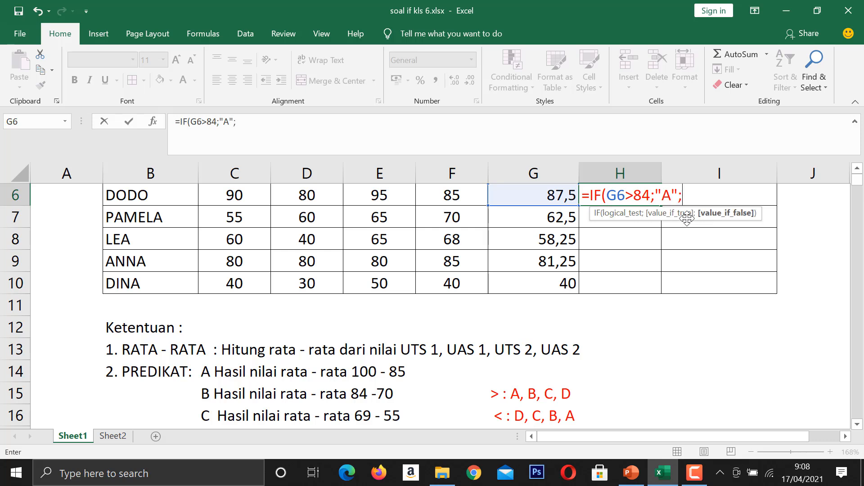
Add "A" as the value if true in the H6 formula, followed by a semicolon separator.
type("i")
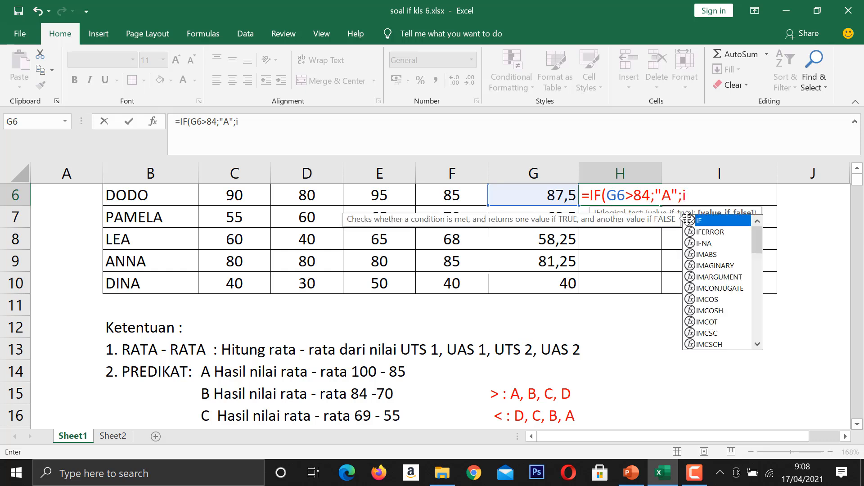
type("f")
Nest a second IF as the value if false in the H6 formula, with the logical test G6>69 and a semicolon separator.
key("BackSpace")
key("BackSpace")
type("IF(")
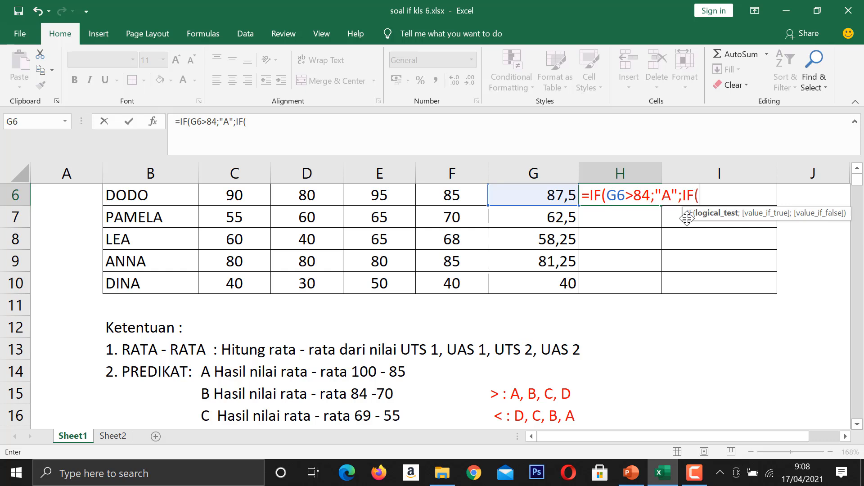
left_click(550, 187)
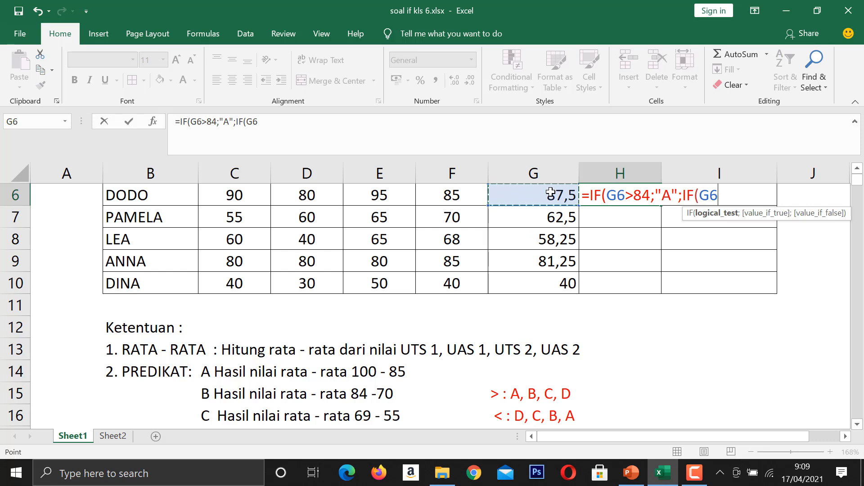
type(">6")
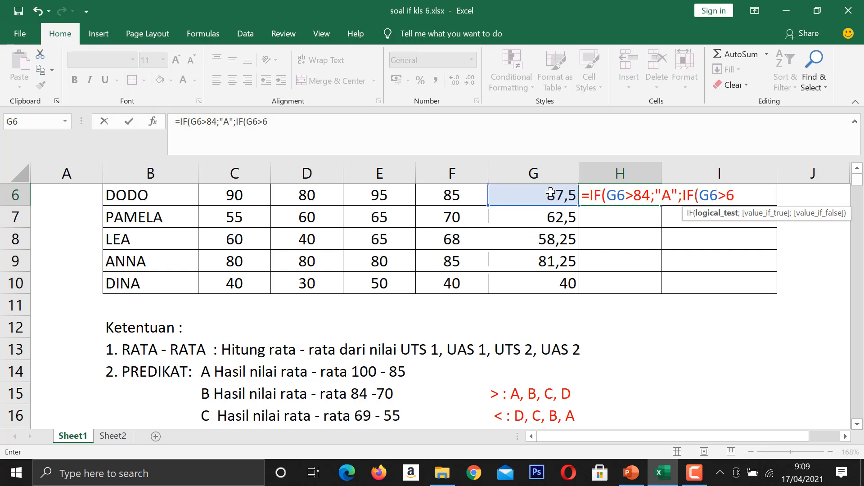
type("9;")
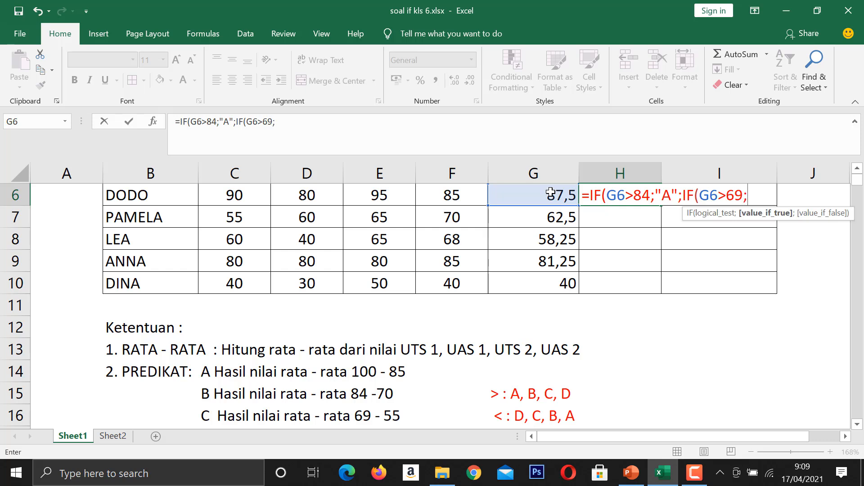
type("\"b")
Add "B" as the second IF's value if true in the H6 formula, followed by a semicolon separator.
key("BackSpace")
type("B\";IF")
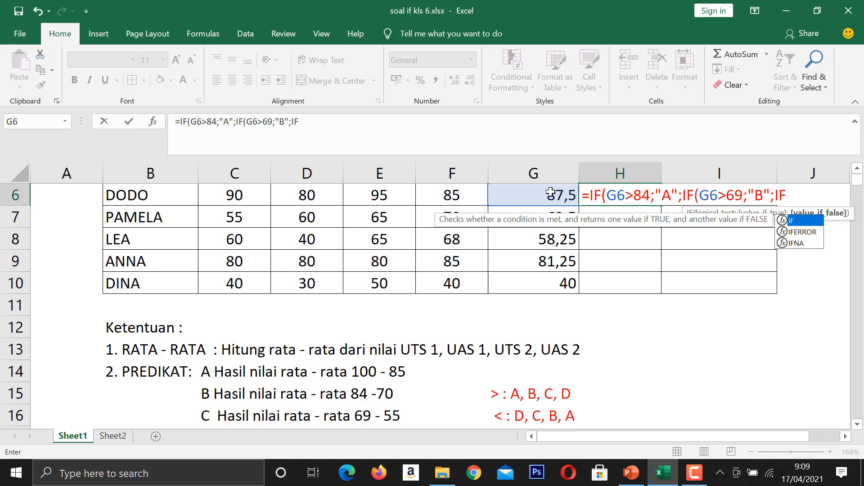
Nest a third IF in the H6 formula with the logical test G6>54, followed by a semicolon separator.
type("(")
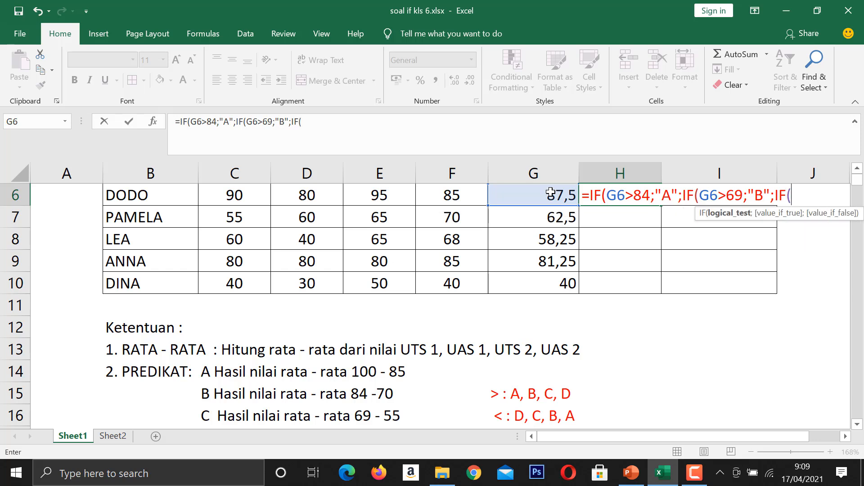
scroll(493, 316, "down", 1)
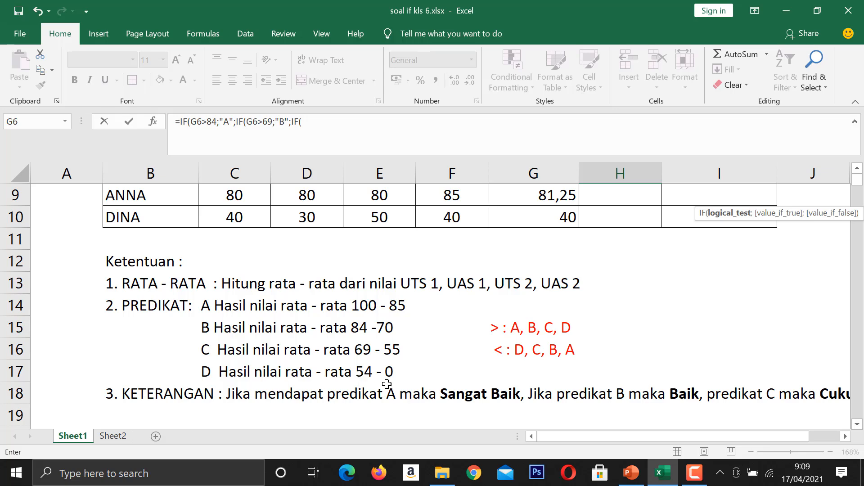
scroll(389, 382, "up", 1)
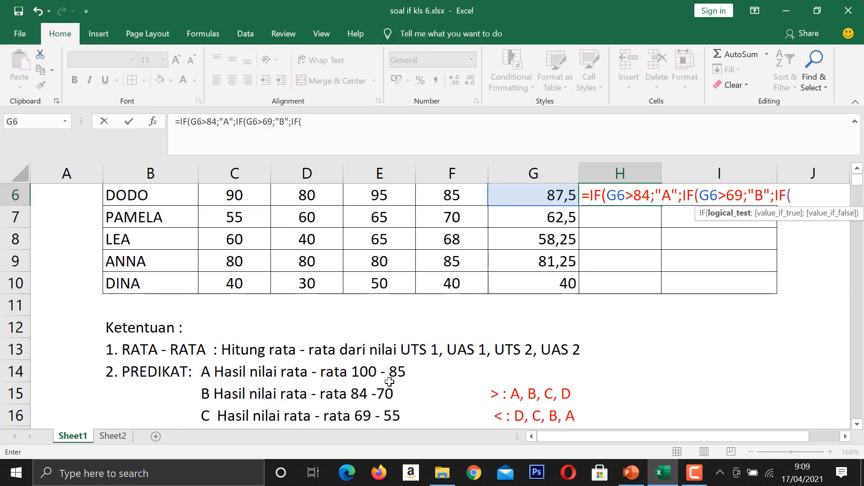
scroll(389, 381, "down", 1)
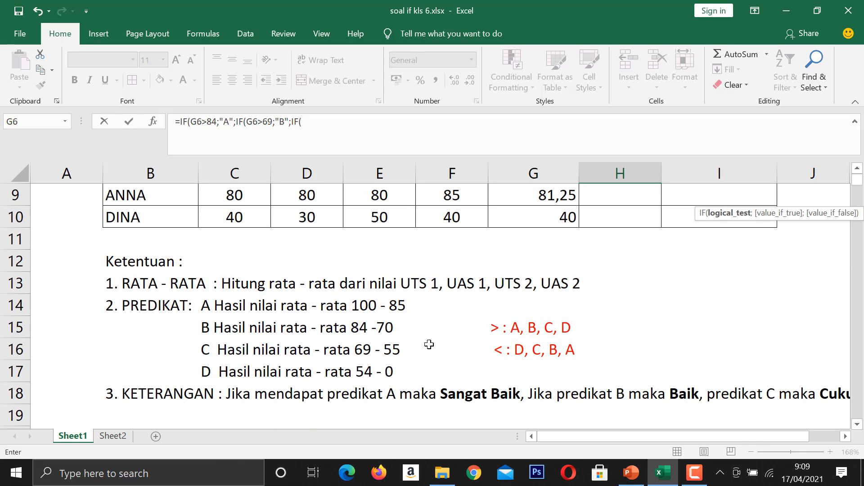
scroll(429, 345, "up", 2)
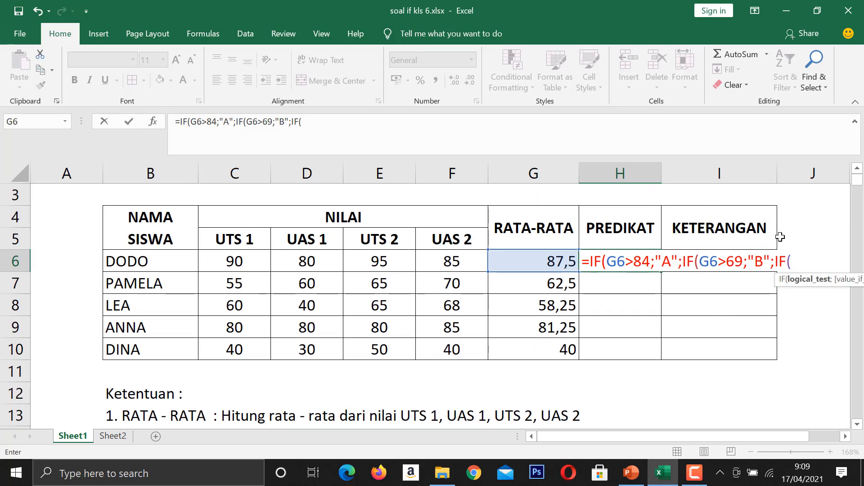
left_click(551, 262)
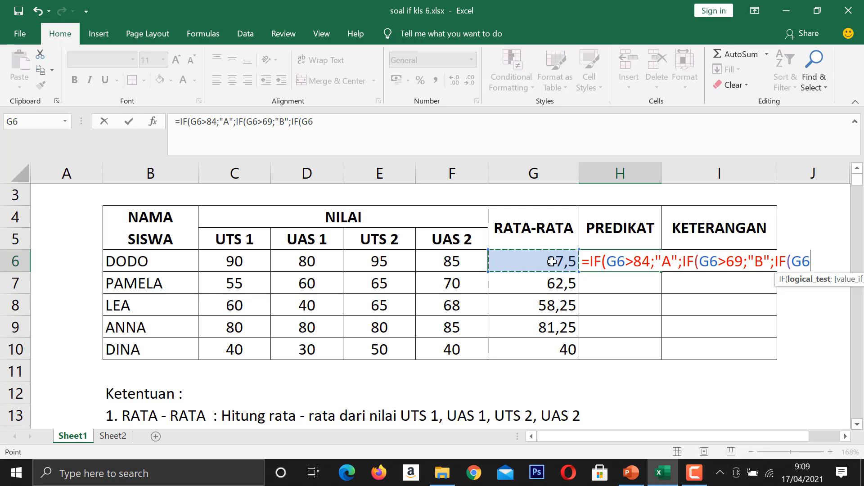
type(">")
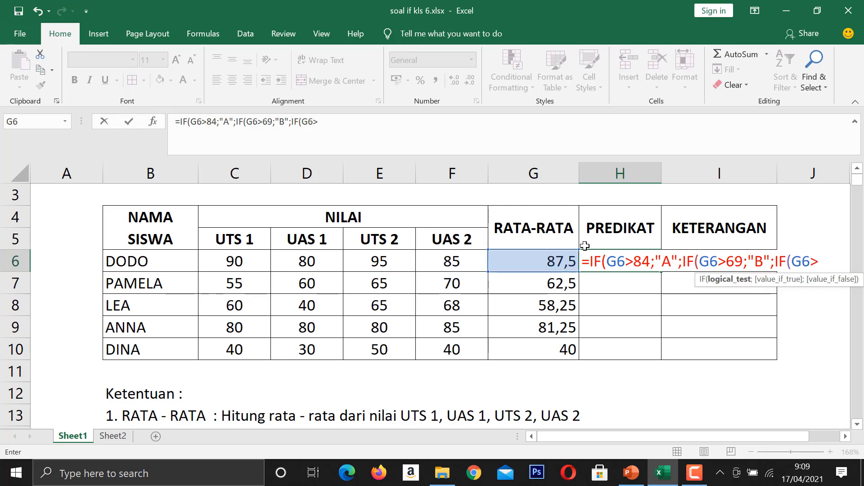
scroll(490, 289, "down", 1)
scroll(489, 289, "down", 1)
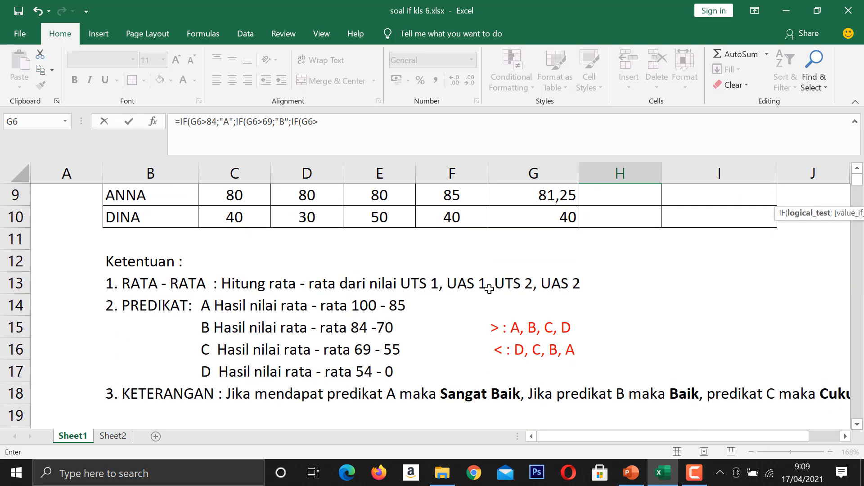
scroll(597, 265, "up", 2)
type("54")
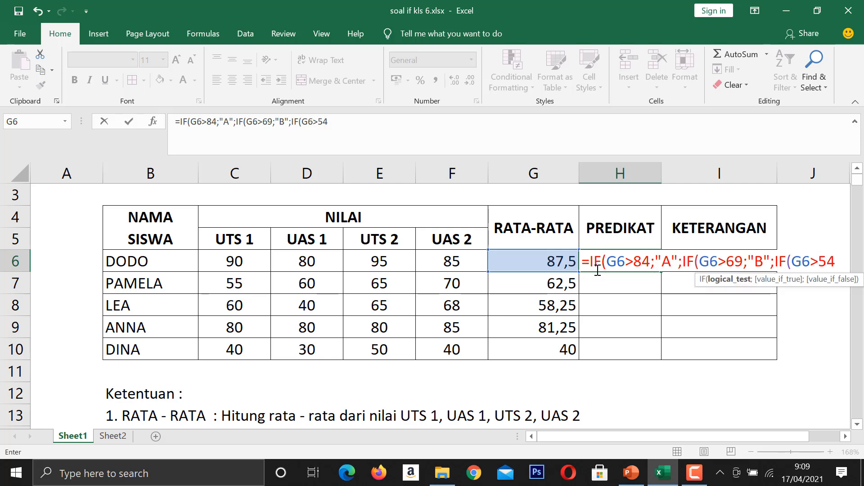
type(";")
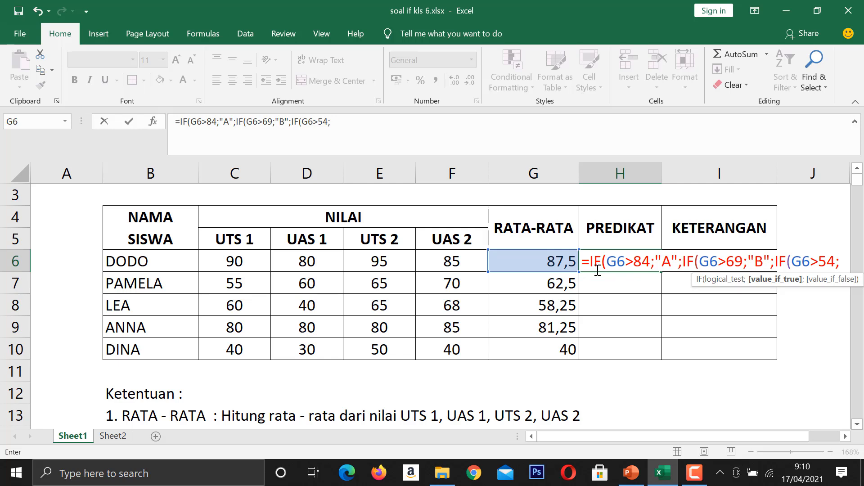
type("\"C\"")
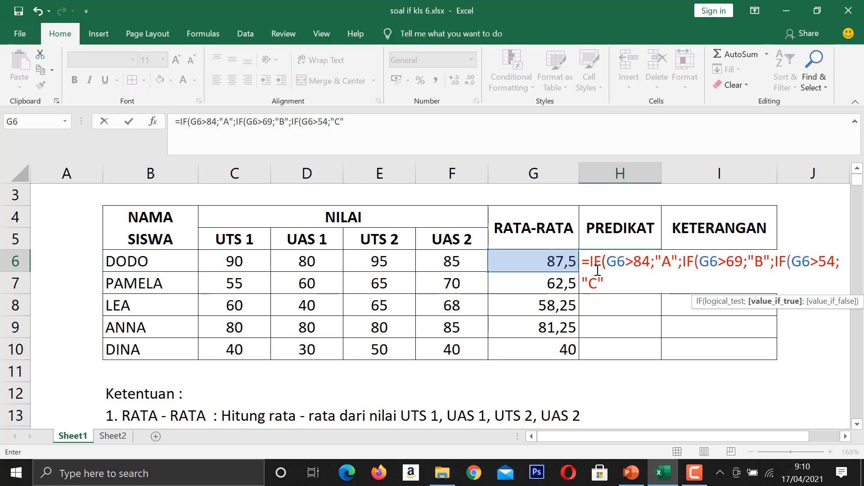
type(";")
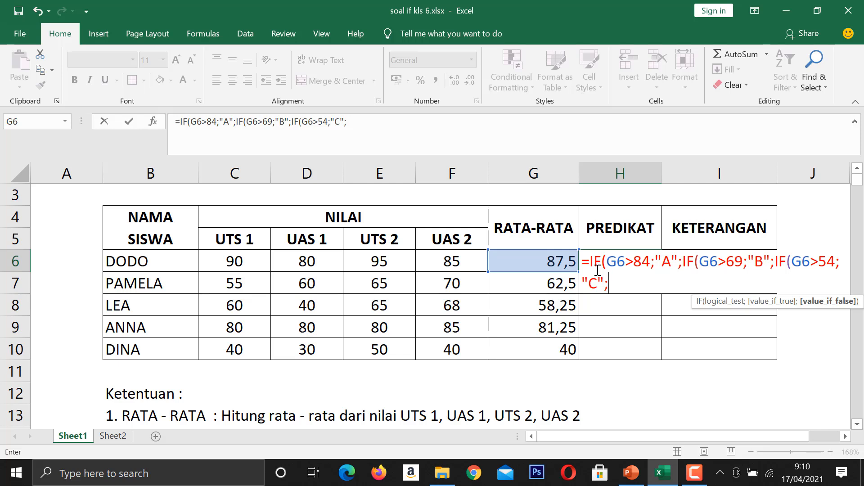
Add "D" as the final value if false, close all three IF parentheses and enter the H6 formula.
type("\"d")
key("BackSpace")
type("D\")")
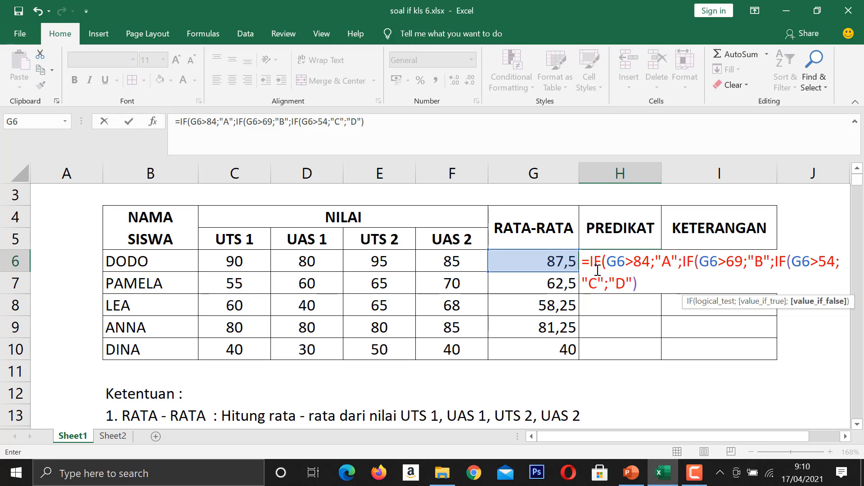
type("))")
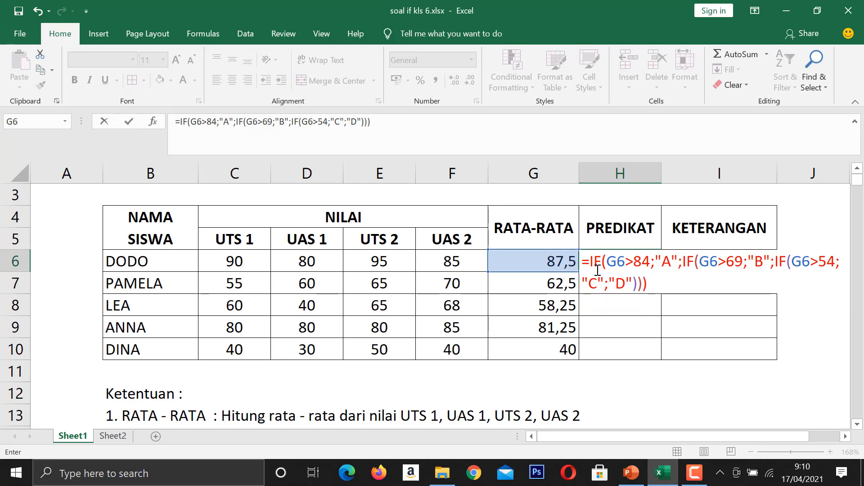
key("Return")
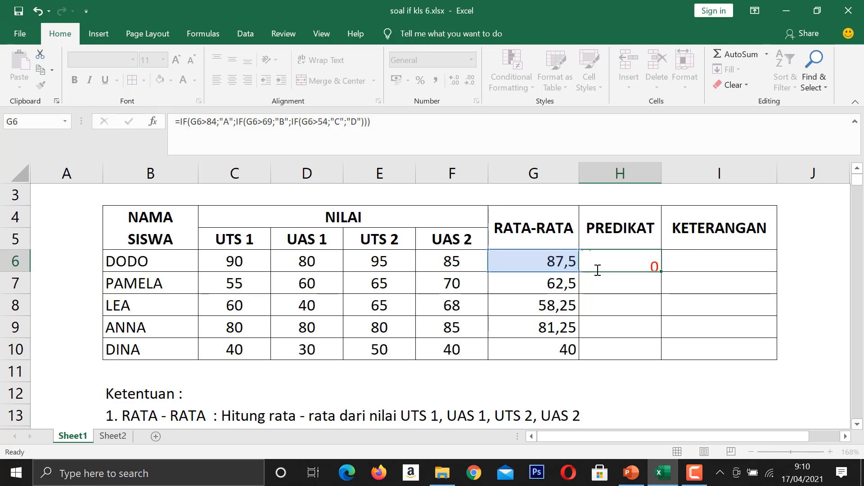
Fill the PREDIKAT formula from H6 down to H10 for the remaining students.
left_click(595, 258)
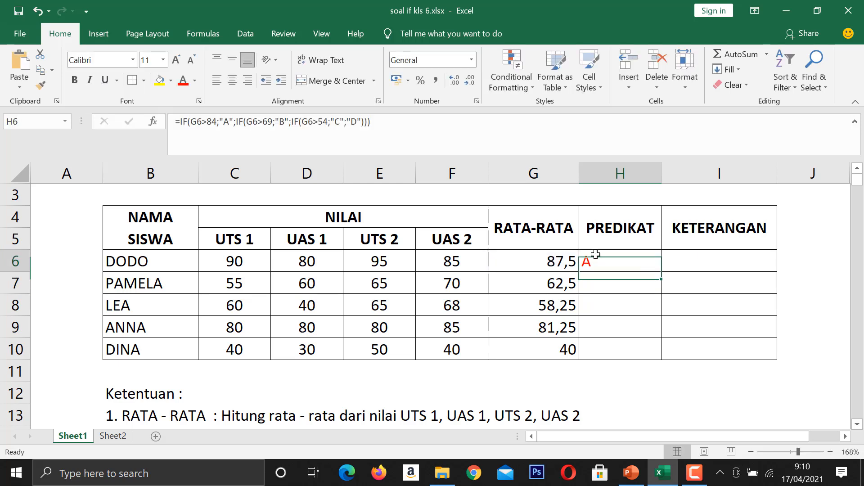
left_click_drag(661, 271, 659, 354)
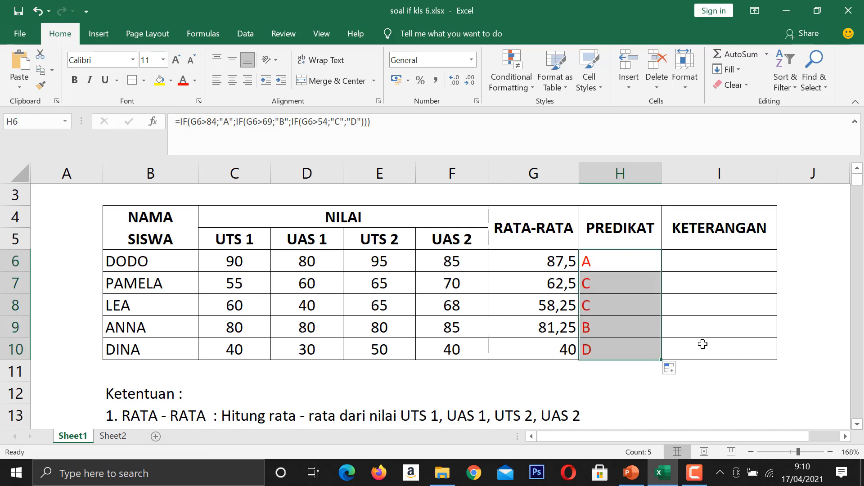
Compare the filled predicates and the nested IF formula in H6 with the PREDIKAT score ranges listed in rows 14 to 17.
scroll(759, 317, "down", 1)
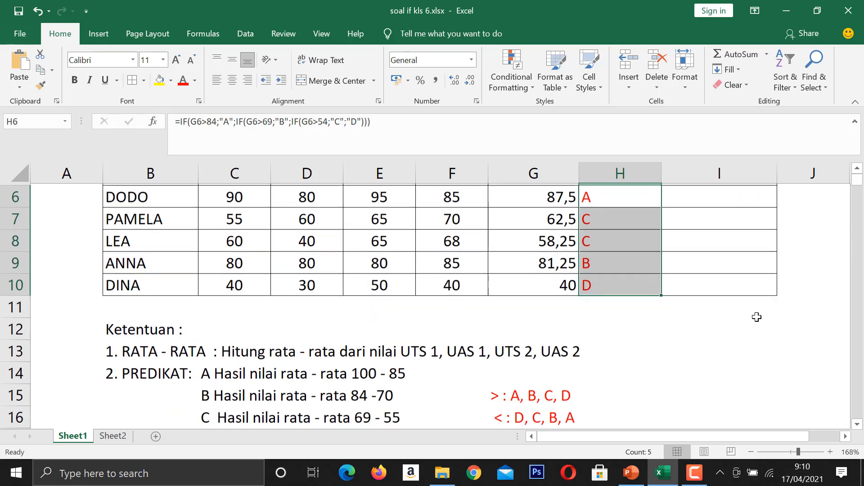
scroll(757, 317, "up", 2)
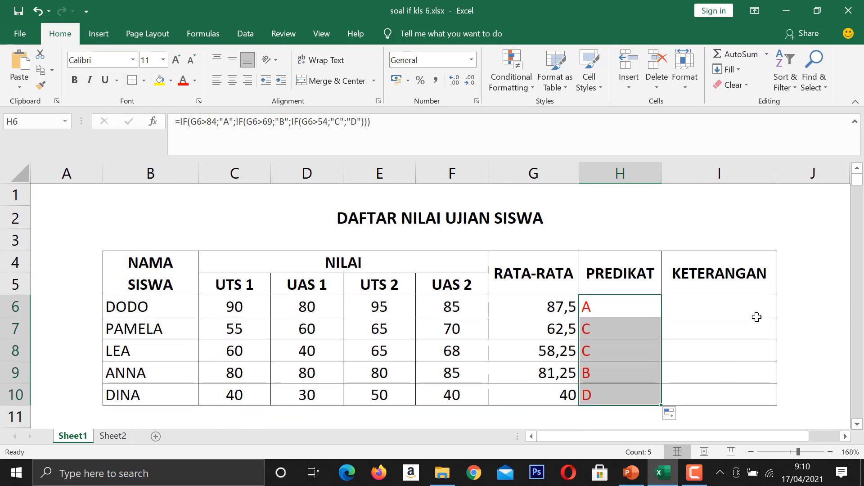
scroll(757, 317, "down", 1)
scroll(757, 317, "down", 1)
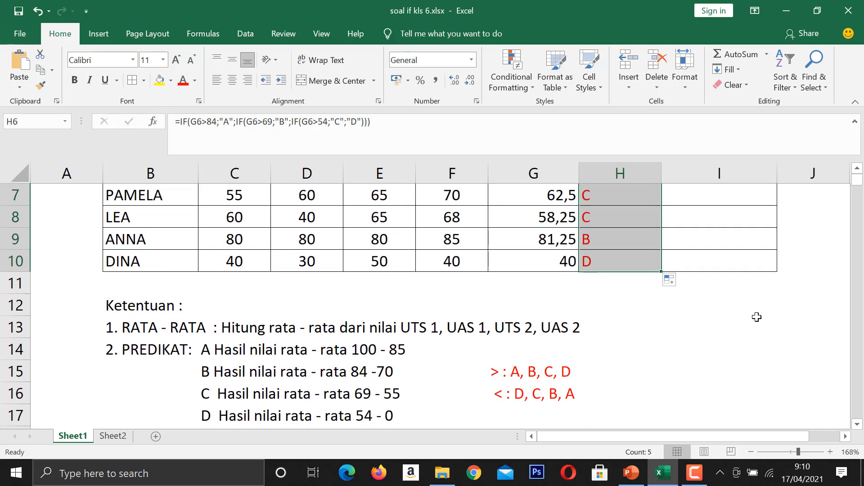
scroll(756, 317, "up", 1)
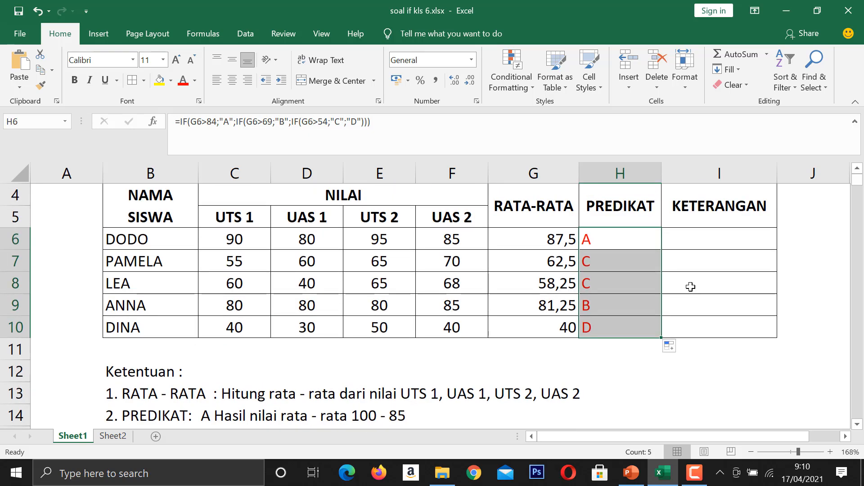
left_click(616, 240)
double_click(616, 240)
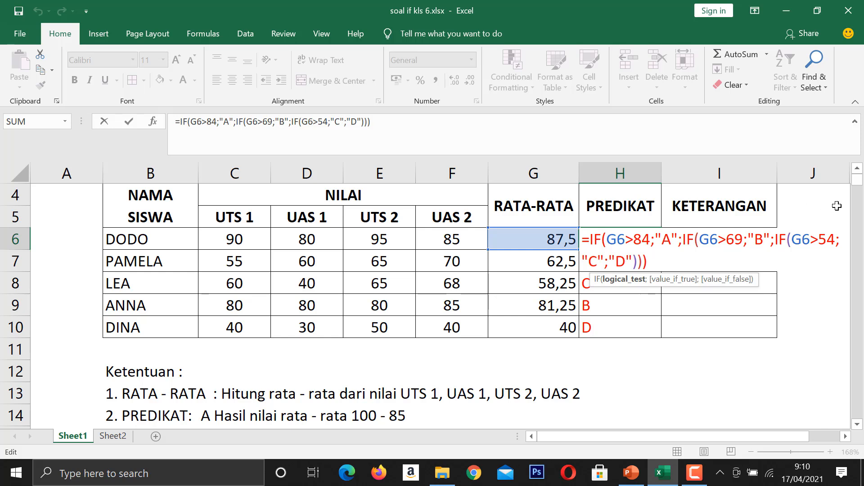
left_click(857, 424)
left_click(857, 424)
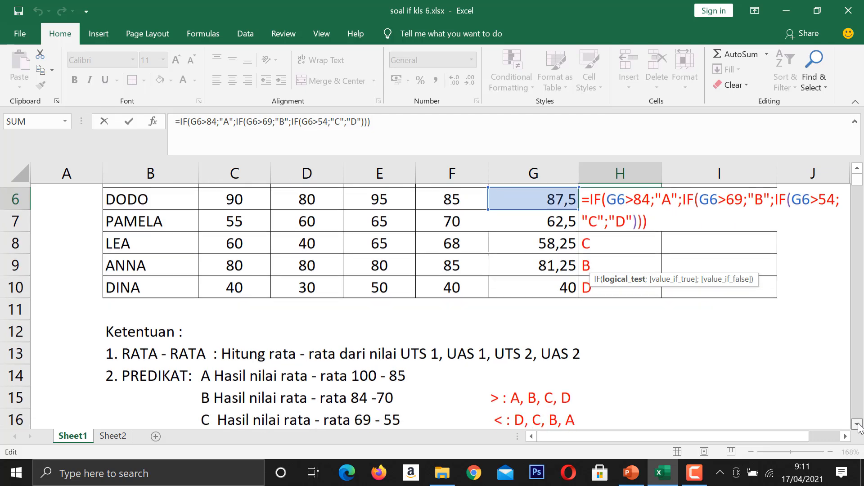
scroll(858, 427, "up", 1)
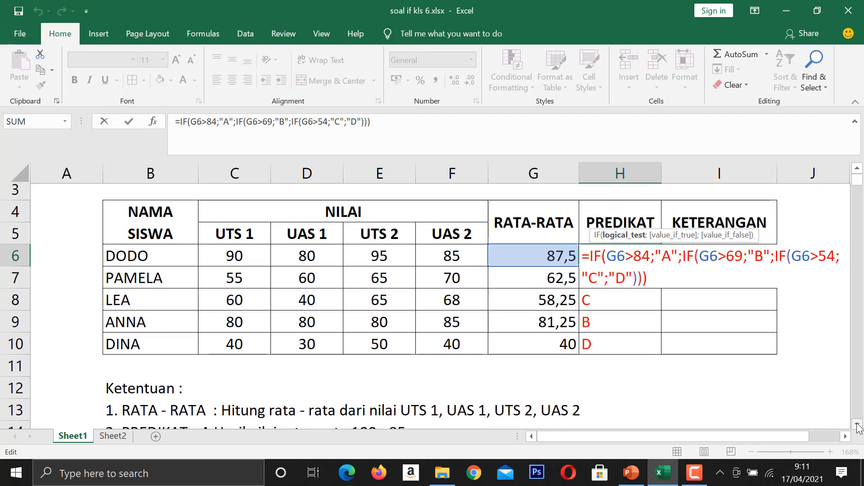
scroll(858, 427, "down", 1)
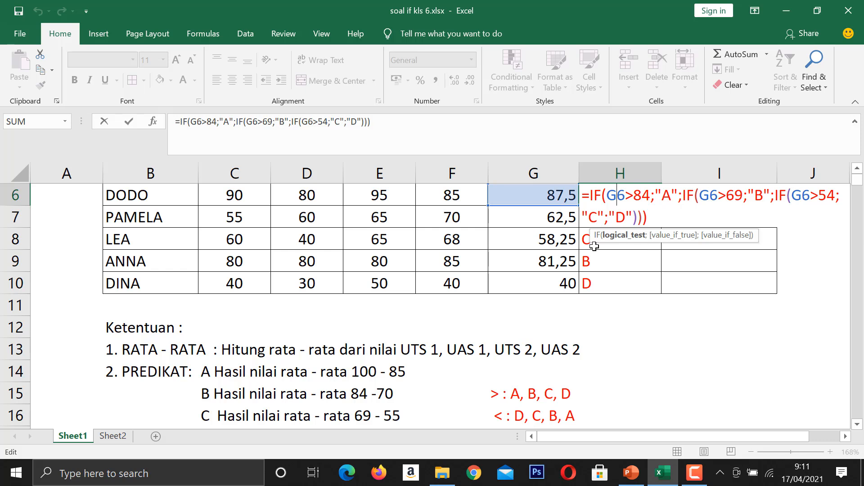
left_click(370, 402)
scroll(360, 396, "down", 3)
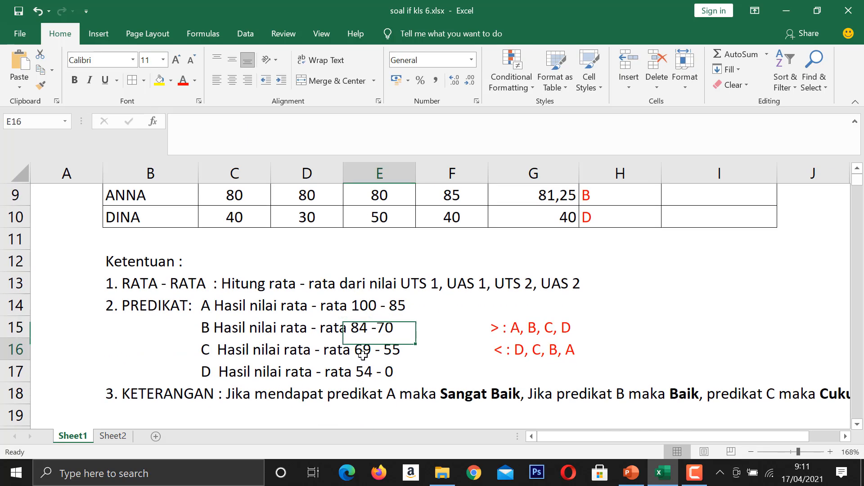
key("Down")
key("Down")
scroll(630, 328, "up", 3)
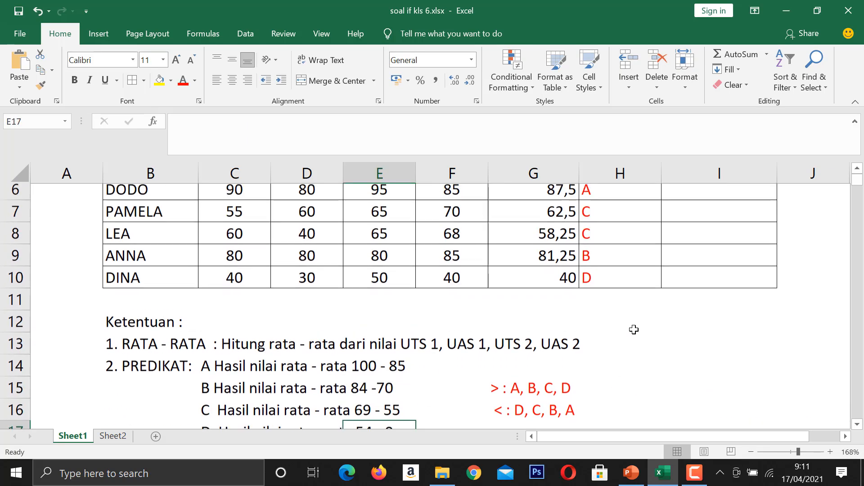
Cut the formula in H6 back to =IF(G6 by removing everything after the first G6 reference.
left_click(608, 311)
double_click(607, 311)
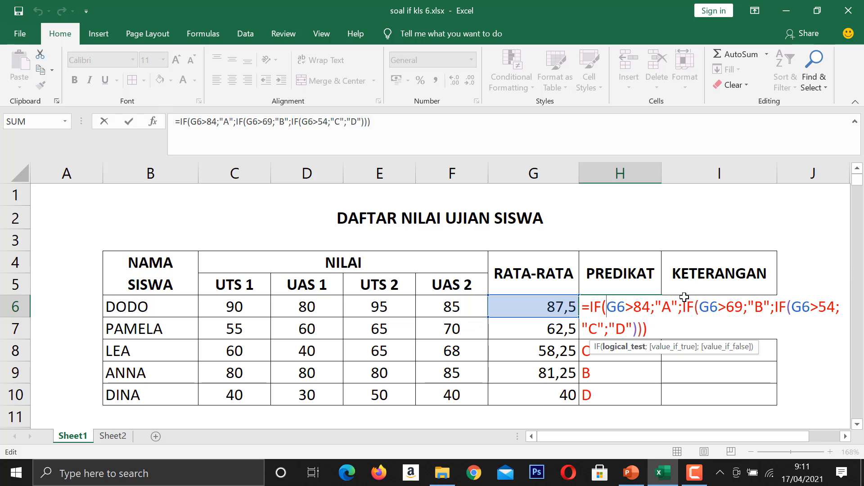
left_click_drag(653, 328, 638, 305)
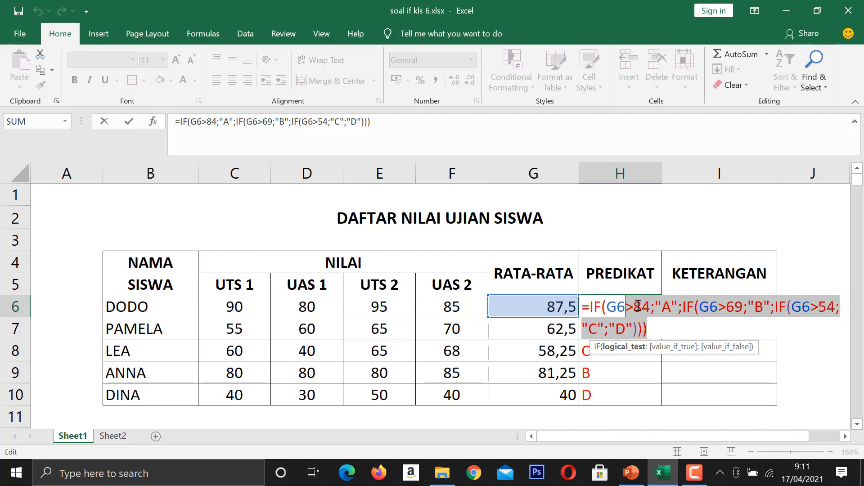
key("BackSpace")
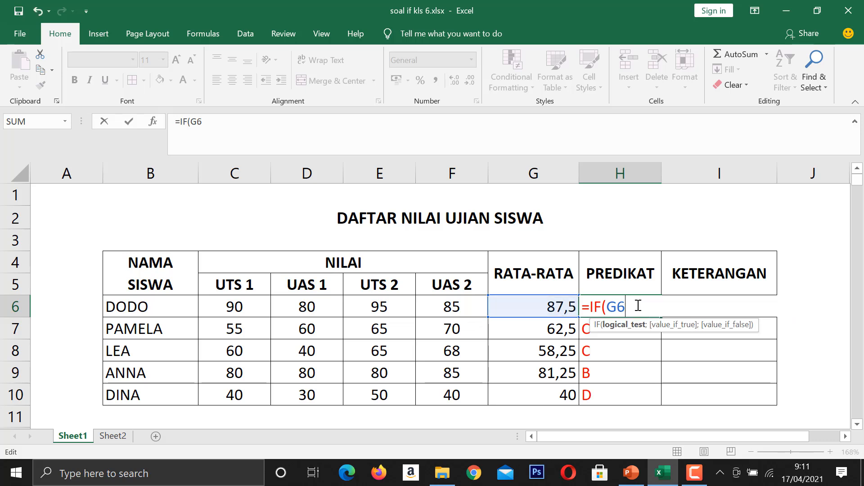
Make G6<55 the first IF's condition in the H6 formula, followed by a semicolon separator.
type("<")
scroll(566, 363, "down", 1)
scroll(566, 364, "down", 2)
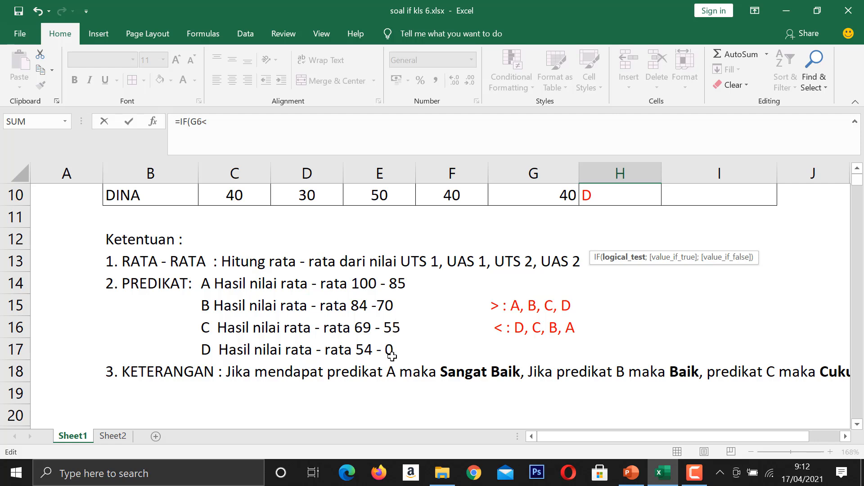
scroll(810, 333, "up", 2)
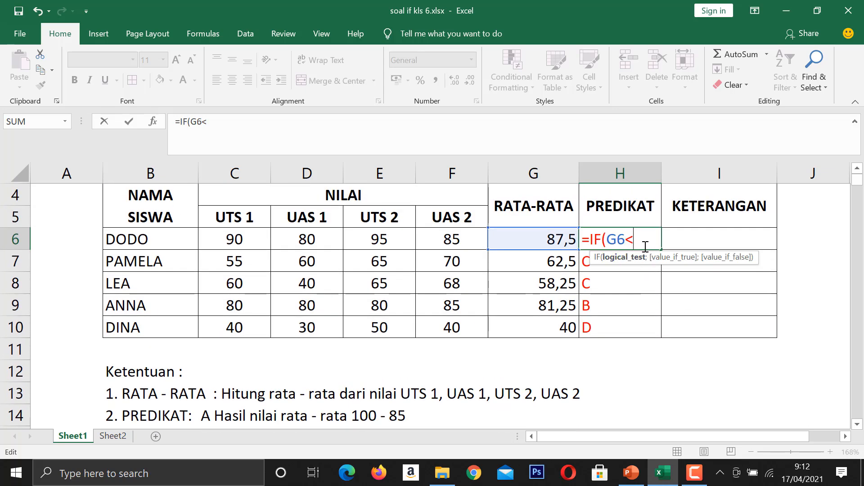
type("55")
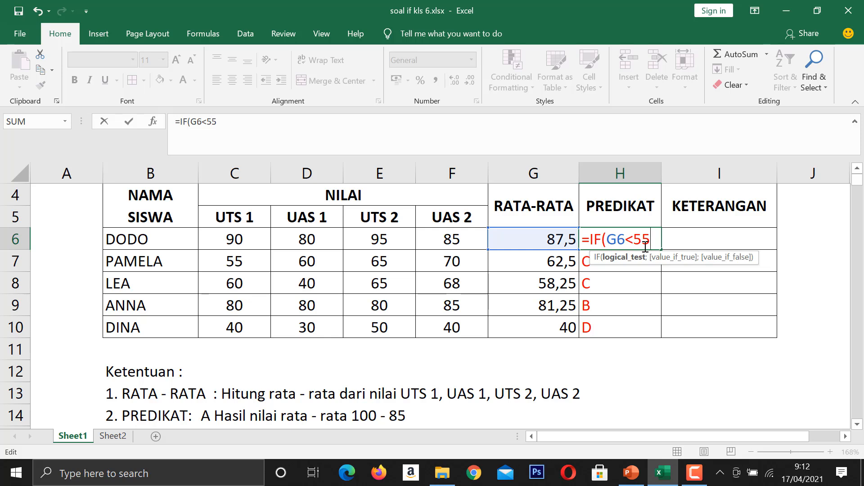
type(";")
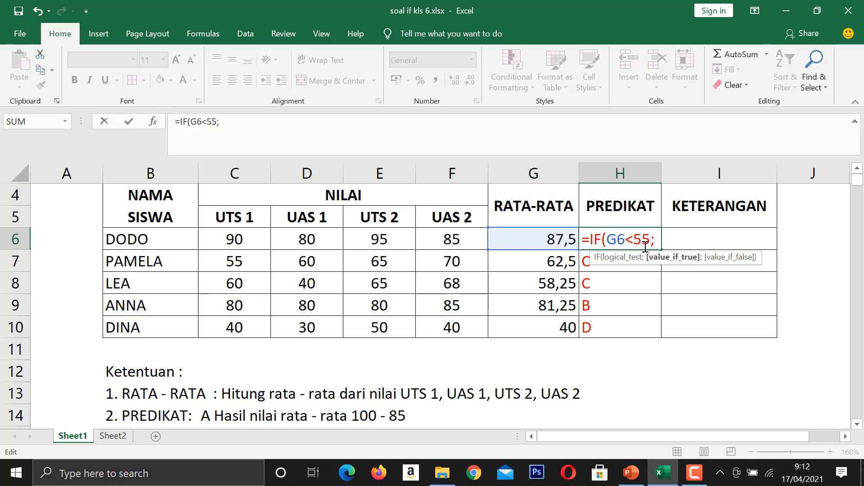
type("\"D\";IF(")
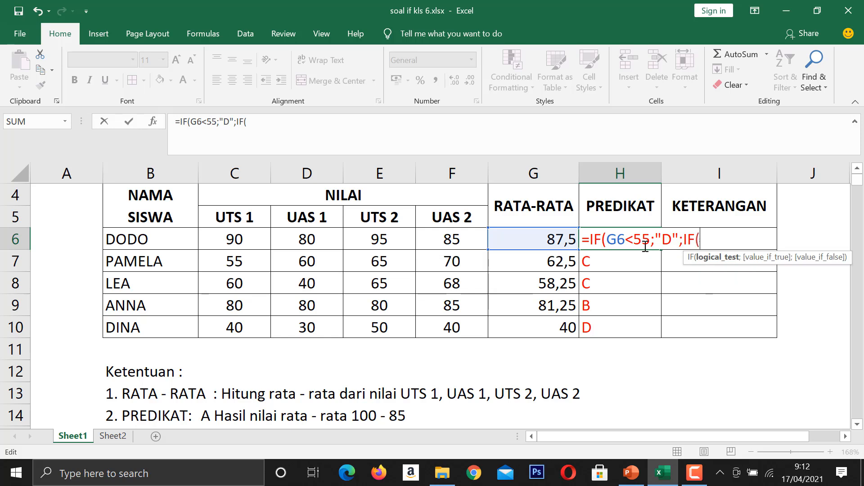
Nest a second IF in the H6 formula with the condition G6<70, followed by a semicolon separator.
left_click(571, 238)
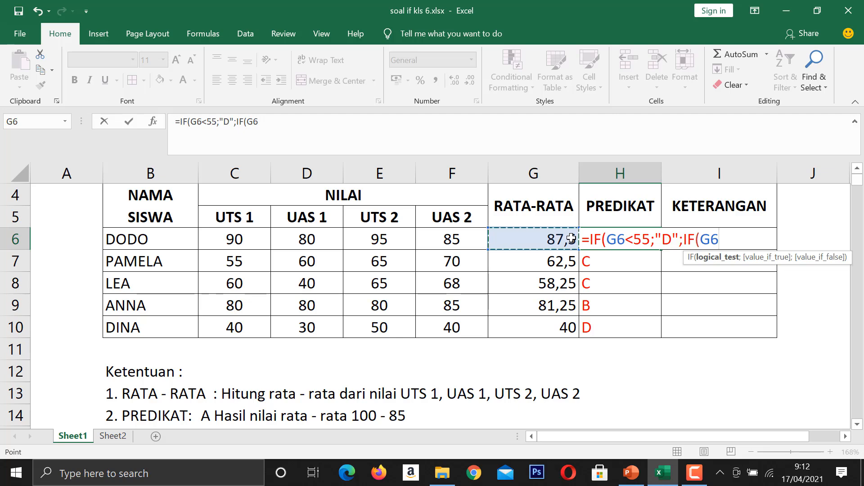
type("<")
scroll(495, 299, "down", 2)
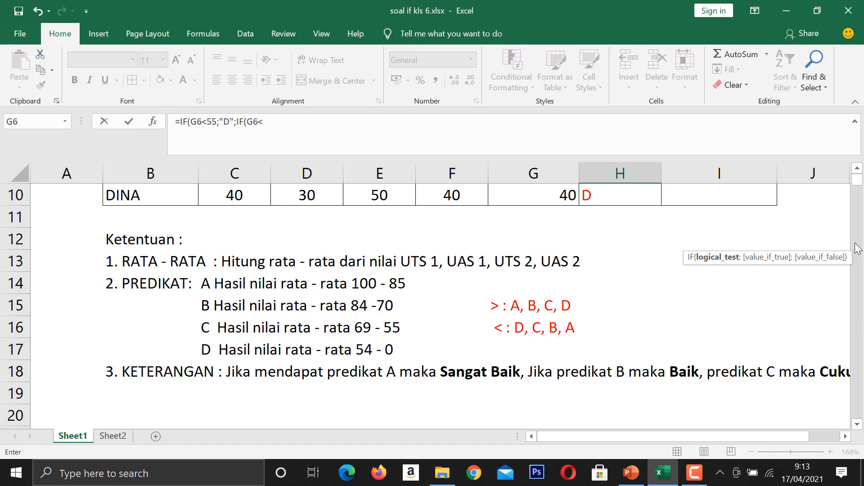
scroll(857, 209, "up", 2)
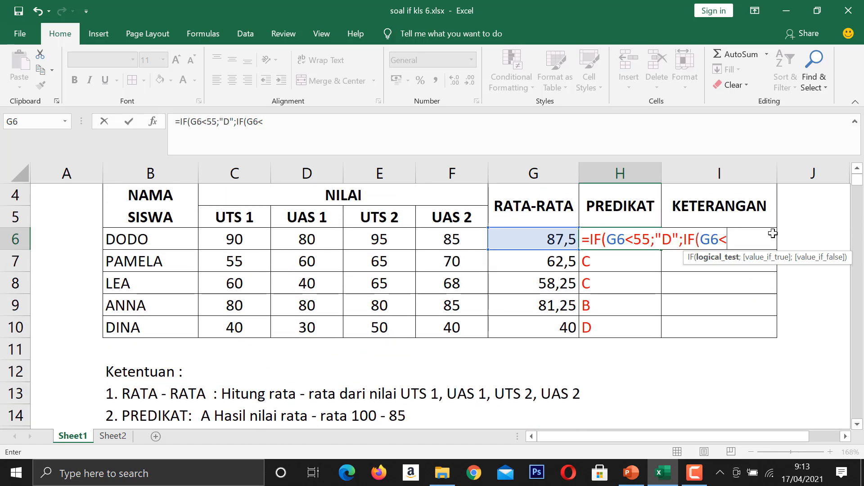
type("70")
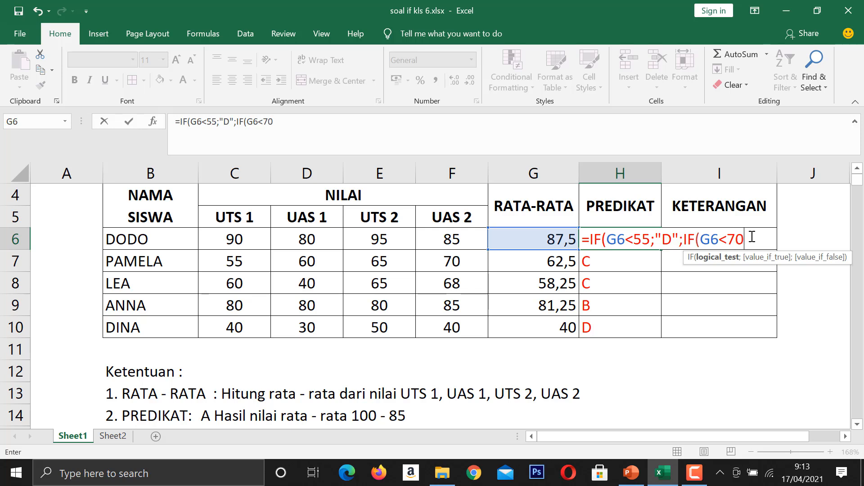
type(";")
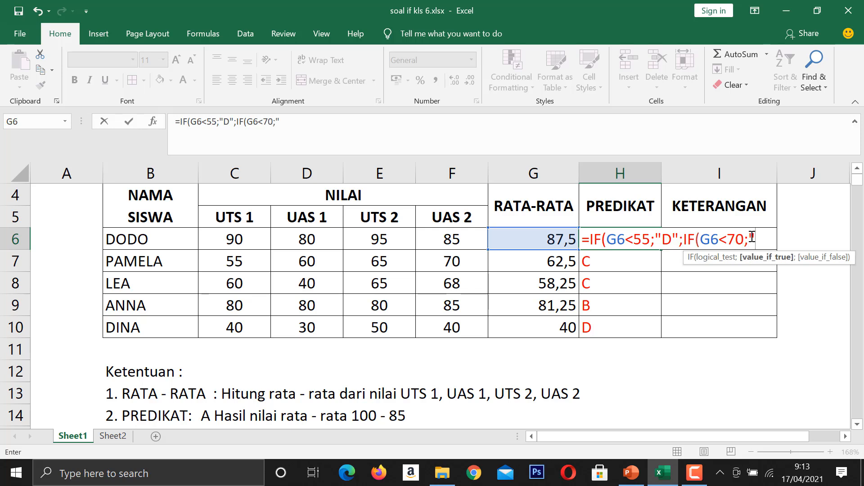
type("\"C")
Nest a third IF in the H6 formula with the condition G6<85, followed by a semicolon separator.
type("\";")
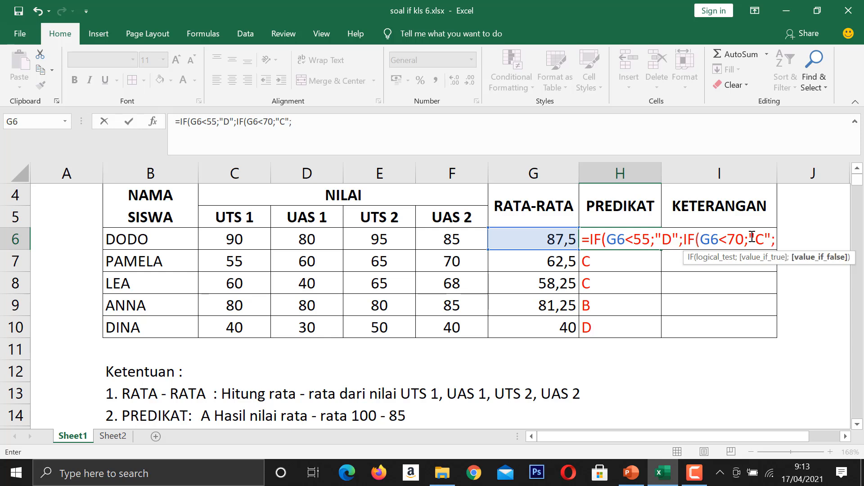
type("IF(")
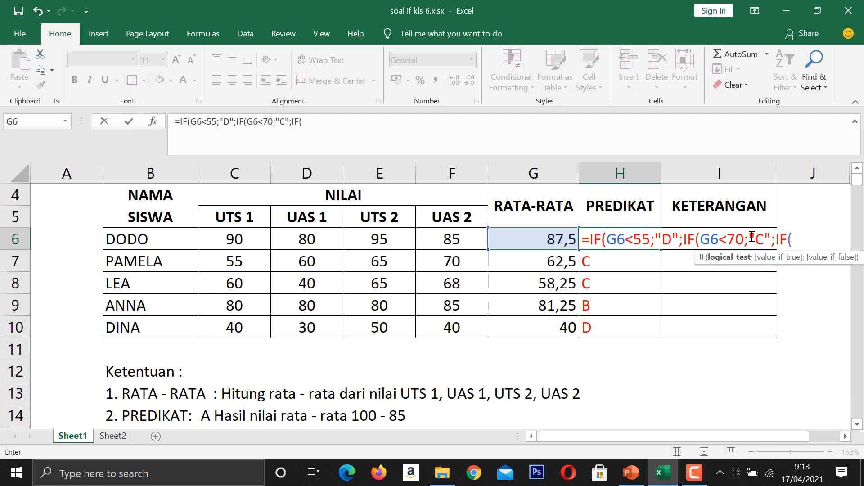
left_click(540, 242)
scroll(542, 247, "down", 3)
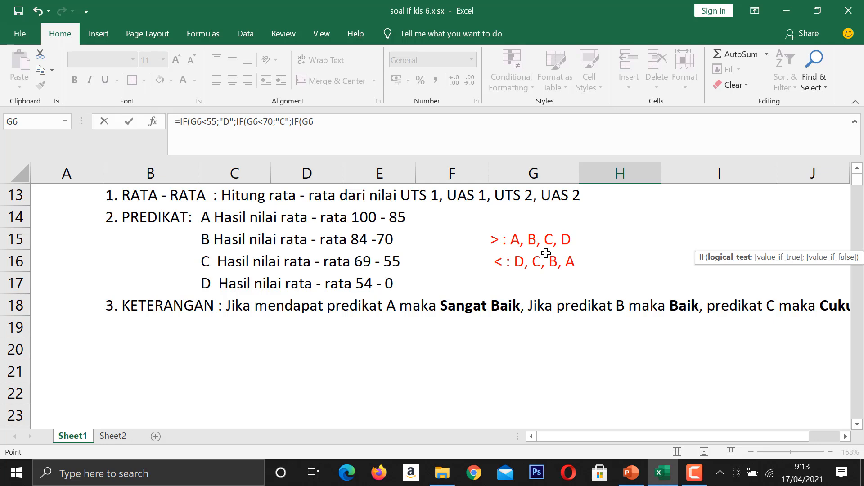
scroll(546, 253, "up", 1)
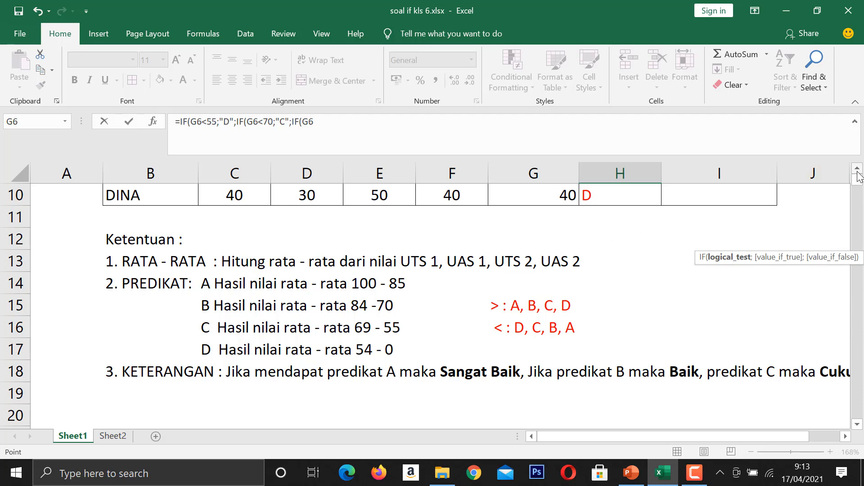
left_click_drag(857, 174, 858, 174)
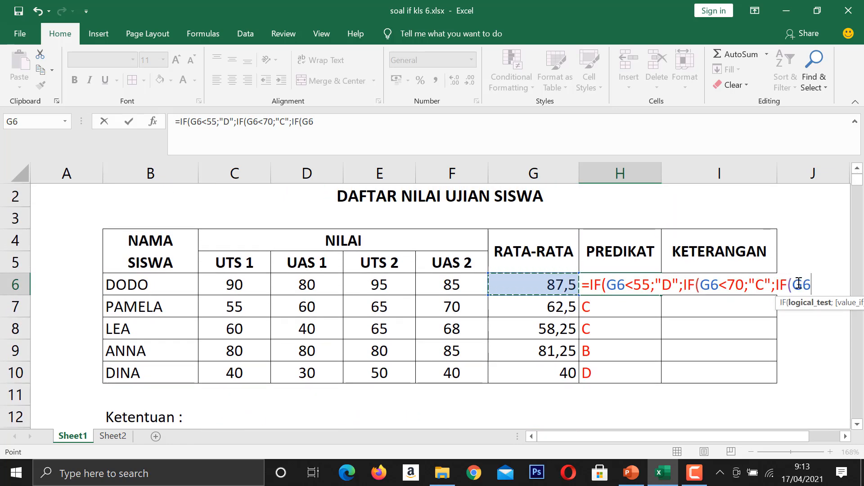
type("<8")
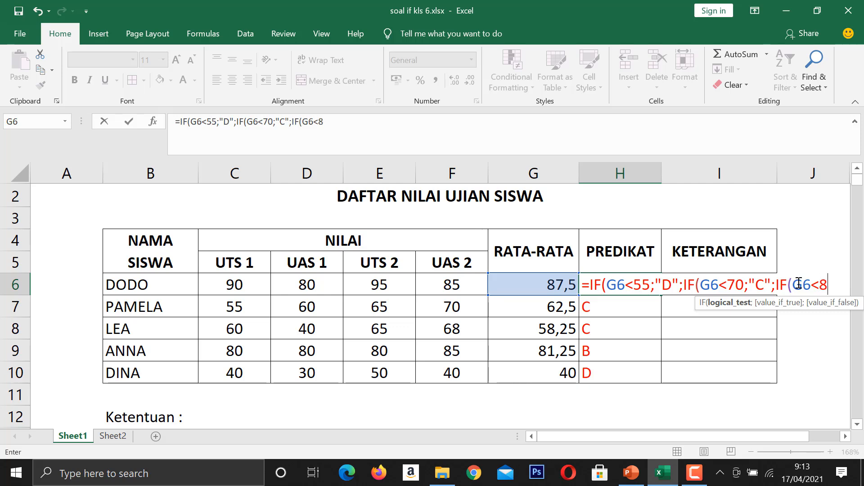
type("5;")
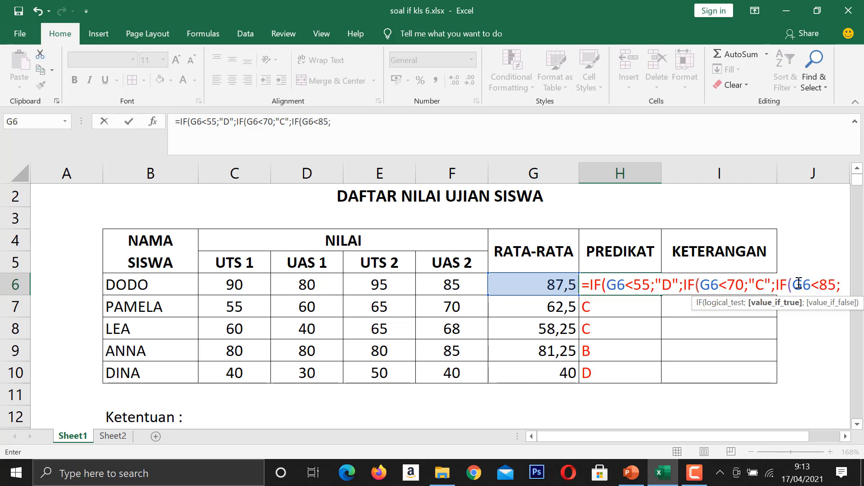
type("\"B\"")
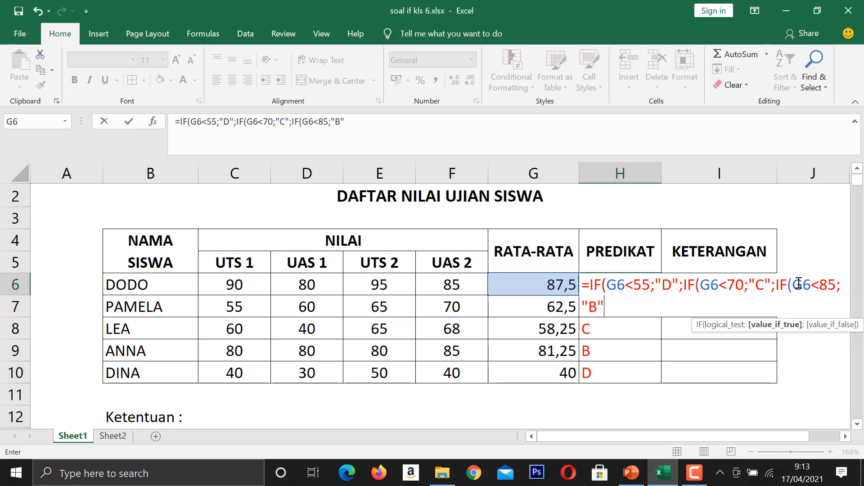
type(";")
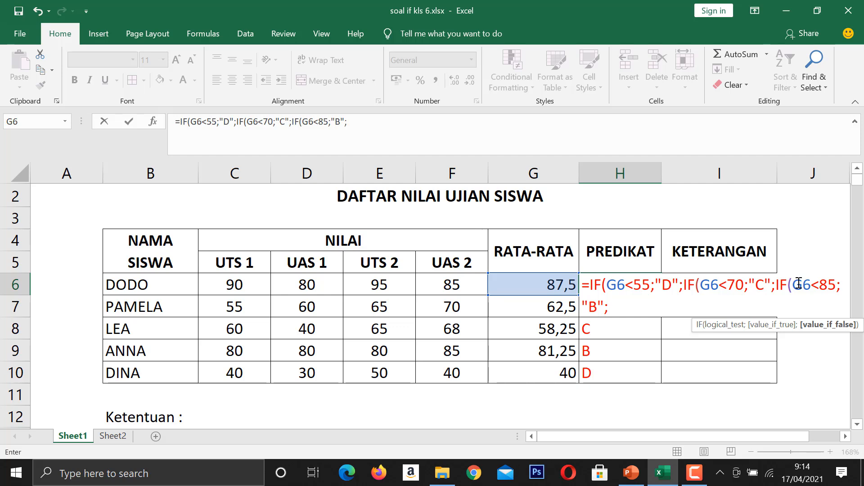
type("\"A\")")
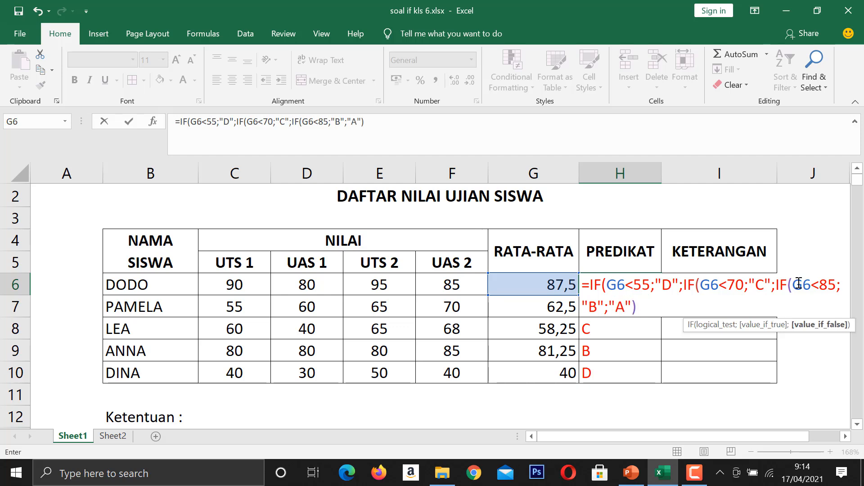
Add "A" as the final value if false, close all three IF parentheses and enter the H6 formula.
key("Return")
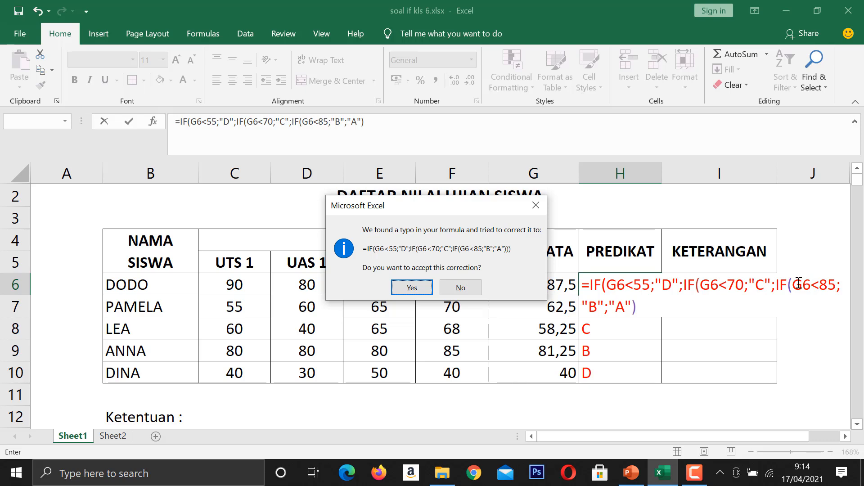
left_click(535, 206)
left_click(437, 274)
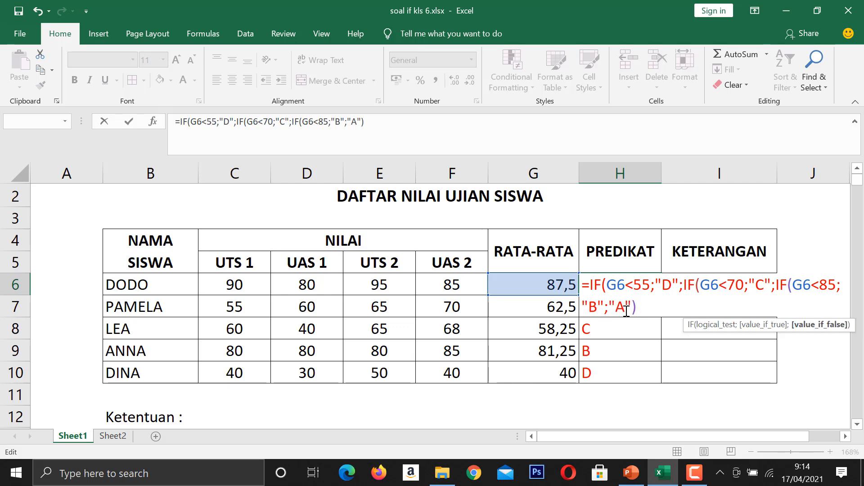
type("))")
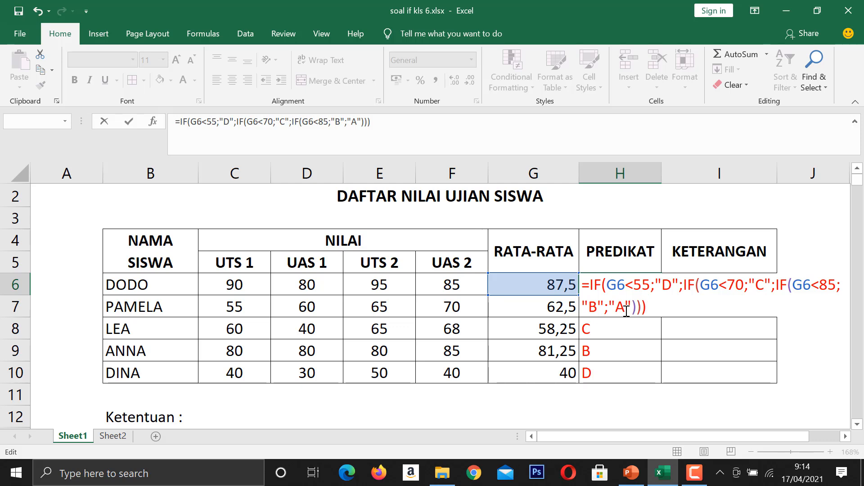
key("Return")
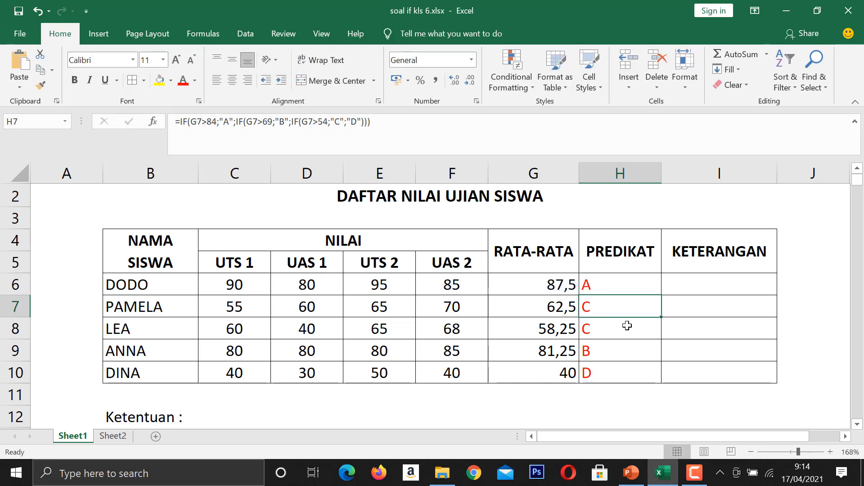
Clear the old predicates in H7:H10 and fill the less-than PREDIKAT formula from H6 down to H10.
left_click_drag(627, 315, 634, 372)
key("Delete")
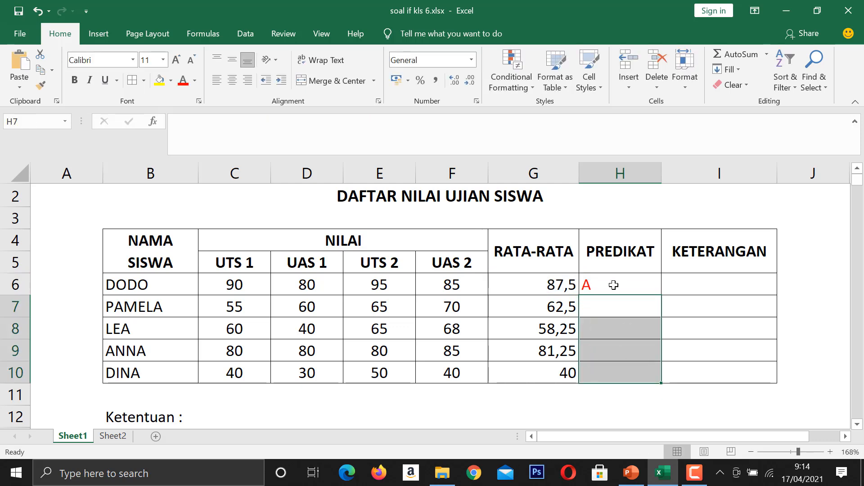
double_click(616, 285)
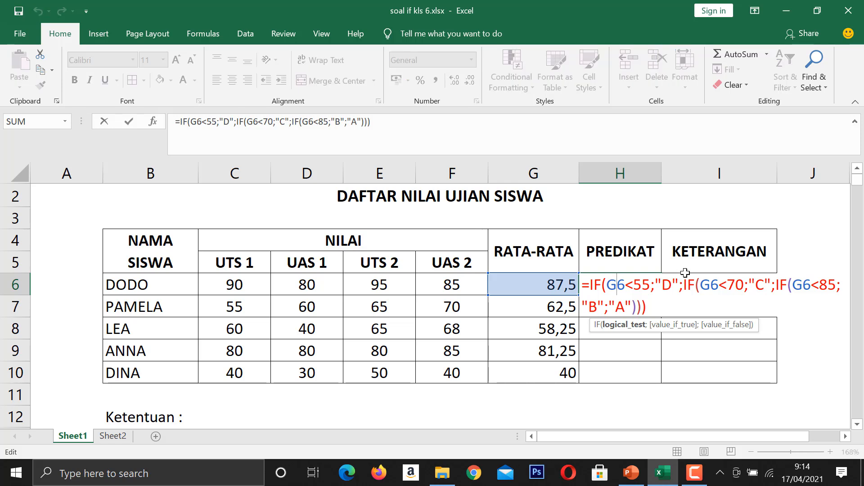
key("Escape")
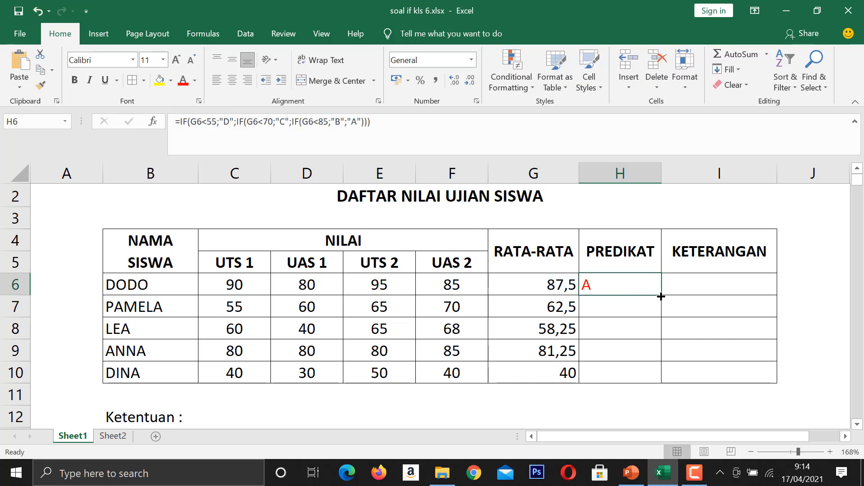
left_click_drag(661, 296, 661, 381)
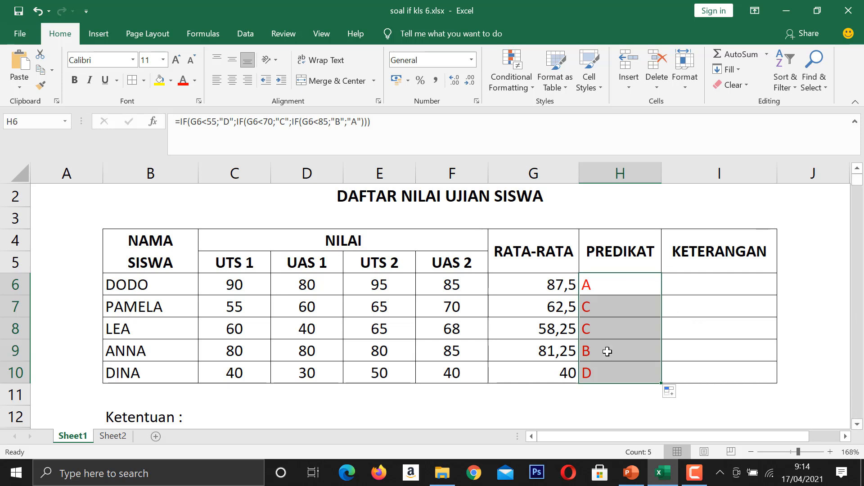
Review the nested less-than IF formula in H6 against the PREDIKAT score ranges and the comparison-order notes under Ketentuan.
double_click(608, 287)
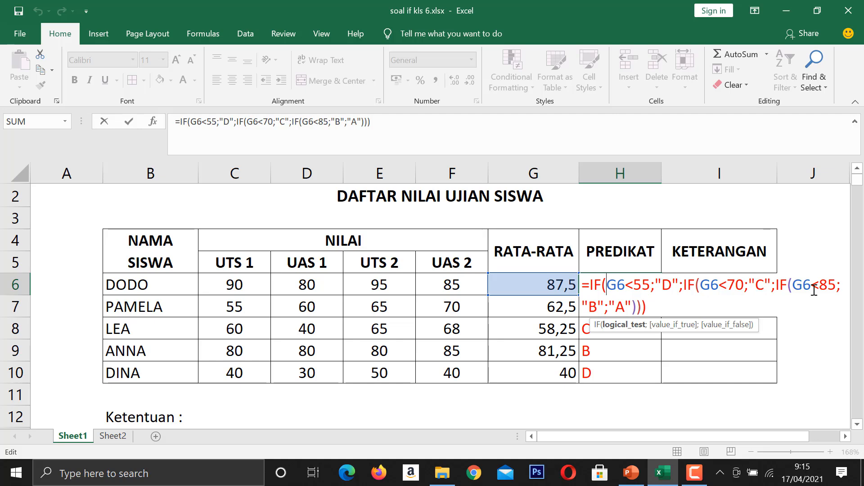
scroll(859, 425, "down", 2)
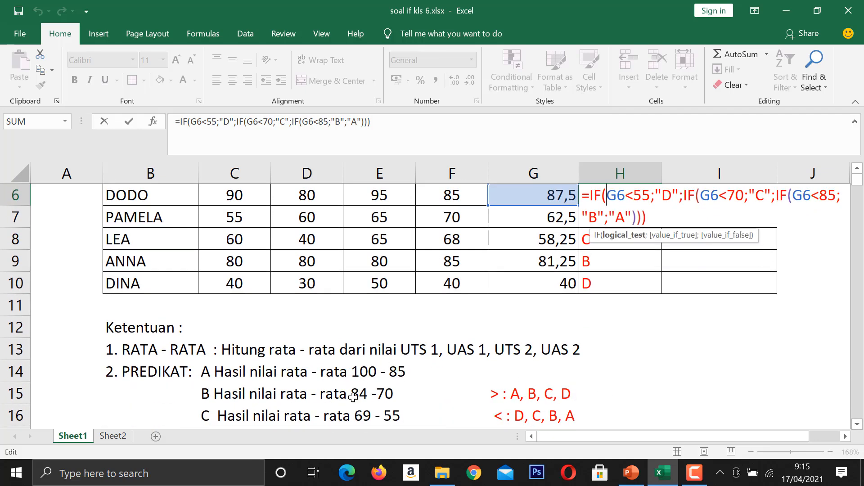
scroll(719, 299, "up", 2)
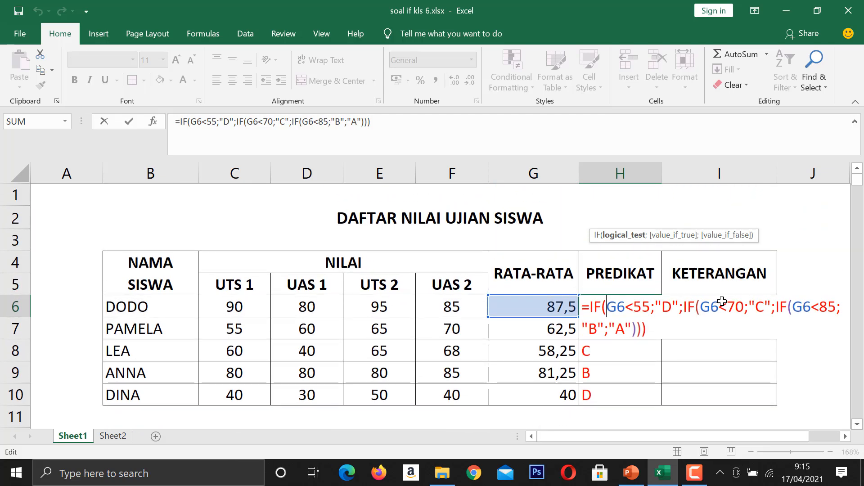
scroll(702, 306, "down", 1)
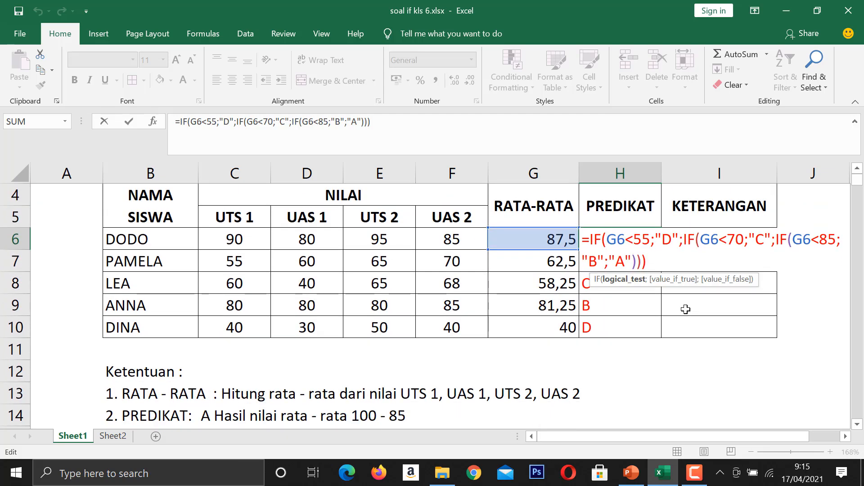
scroll(686, 309, "down", 1)
scroll(685, 309, "up", 1)
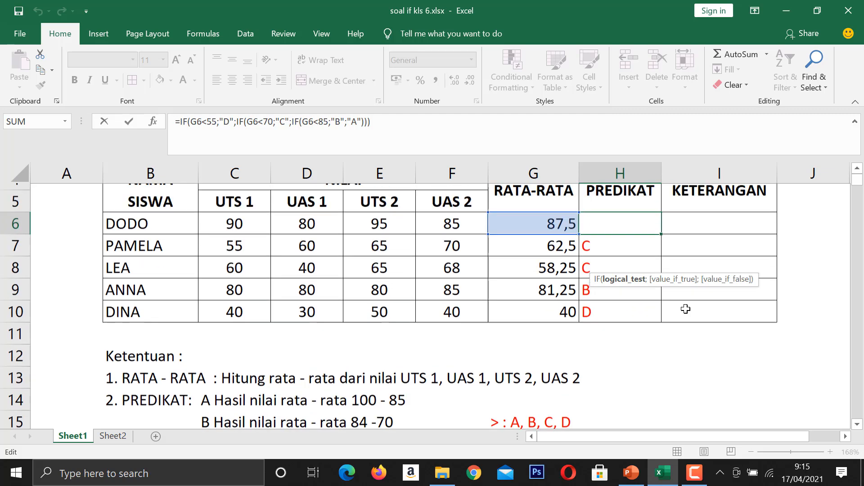
key("Return")
scroll(685, 306, "down", 3)
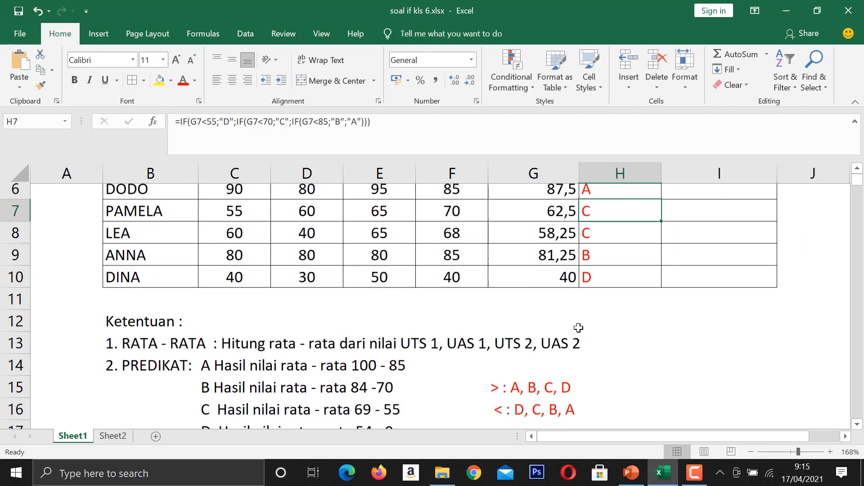
scroll(540, 329, "up", 2)
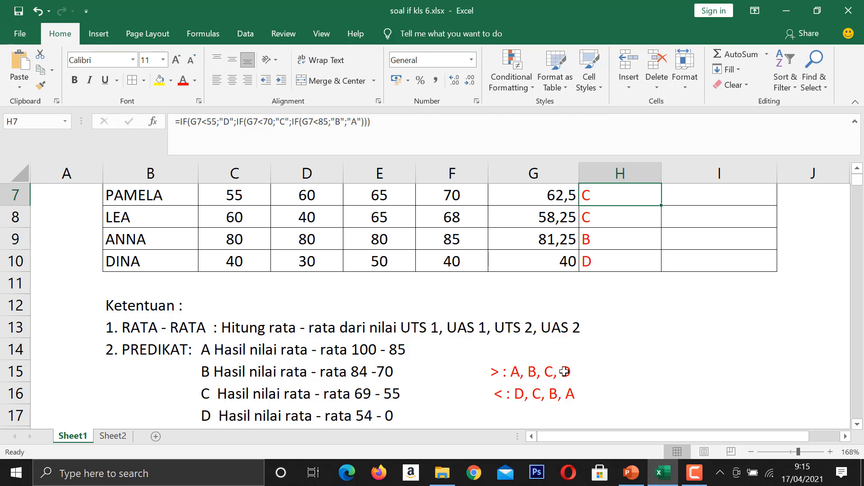
scroll(676, 332, "up", 2)
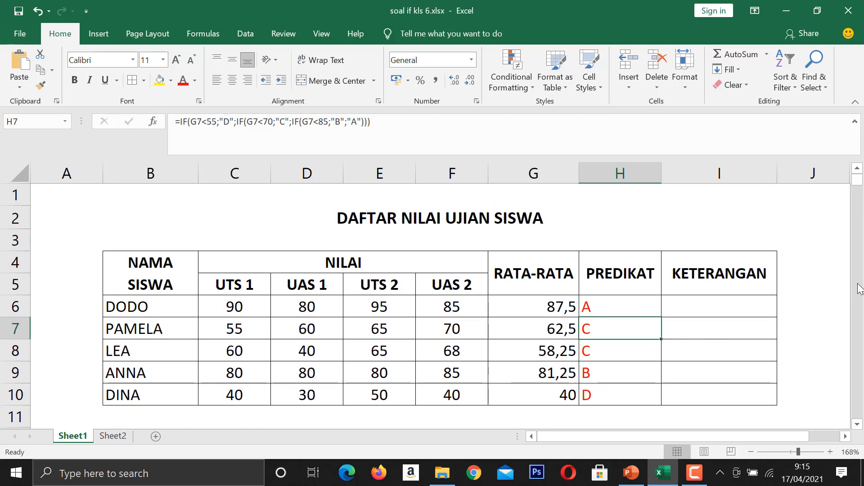
Examine the KETERANGAN rule in row 18 for the description that belongs to each predicate.
left_click(857, 424)
left_click(857, 424)
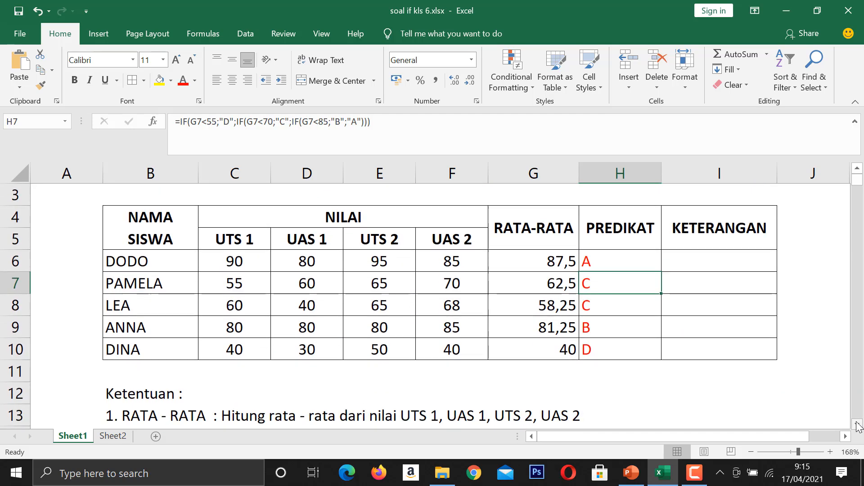
left_click(856, 425)
left_click(857, 424)
left_click(856, 425)
left_click(856, 424)
left_click(857, 425)
left_click(856, 425)
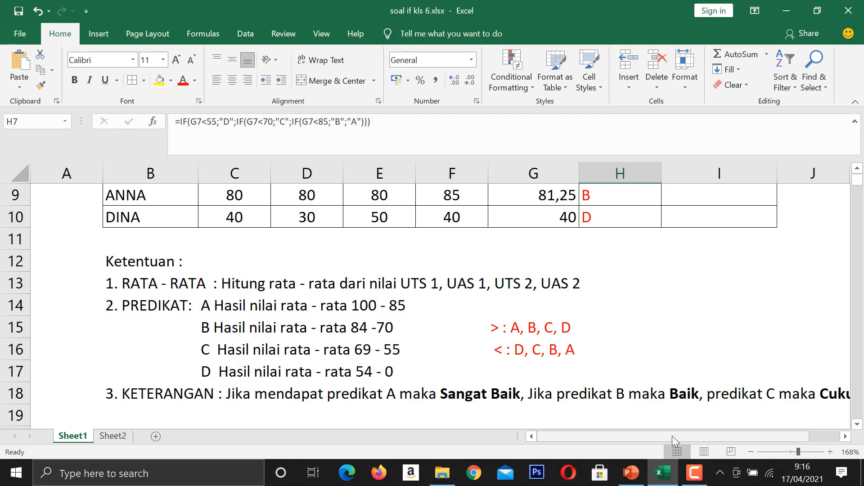
left_click_drag(608, 436, 663, 429)
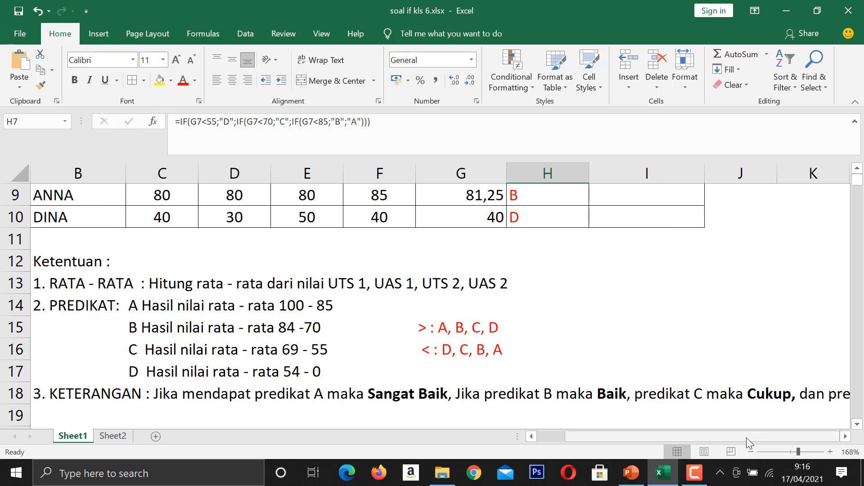
scroll(754, 396, "down", 1)
scroll(753, 396, "down", 5)
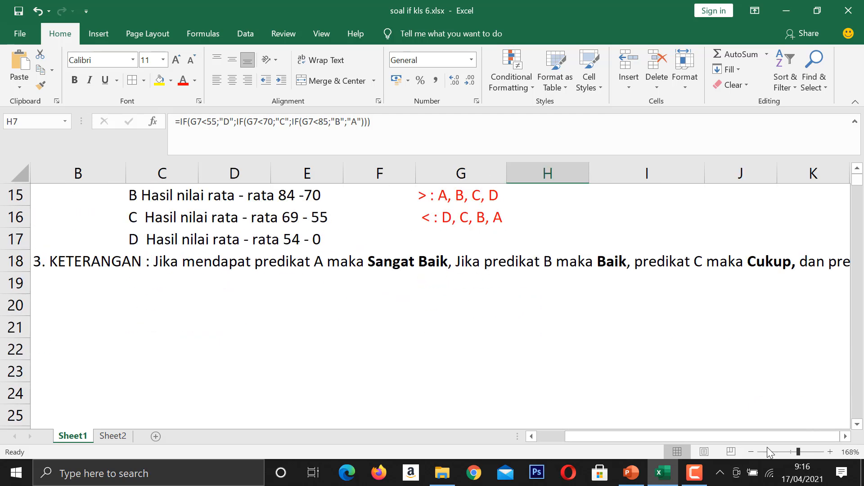
left_click(594, 355)
left_click(443, 265)
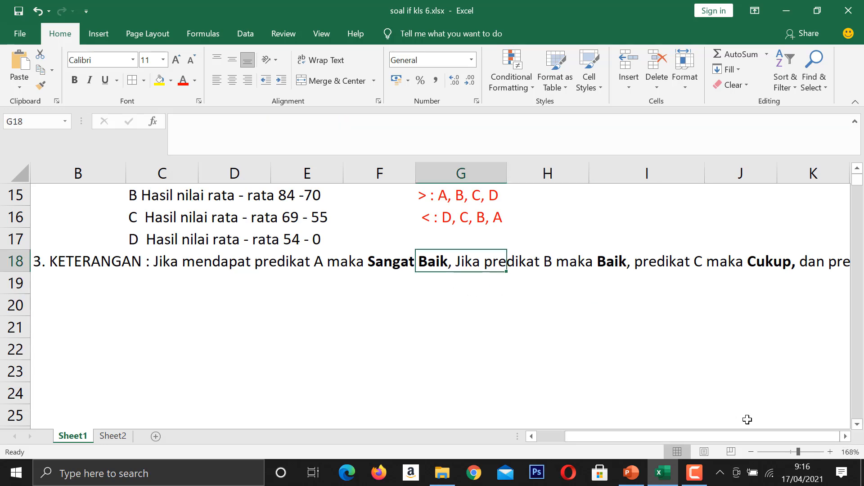
left_click(791, 452)
left_click_drag(790, 452, 796, 451)
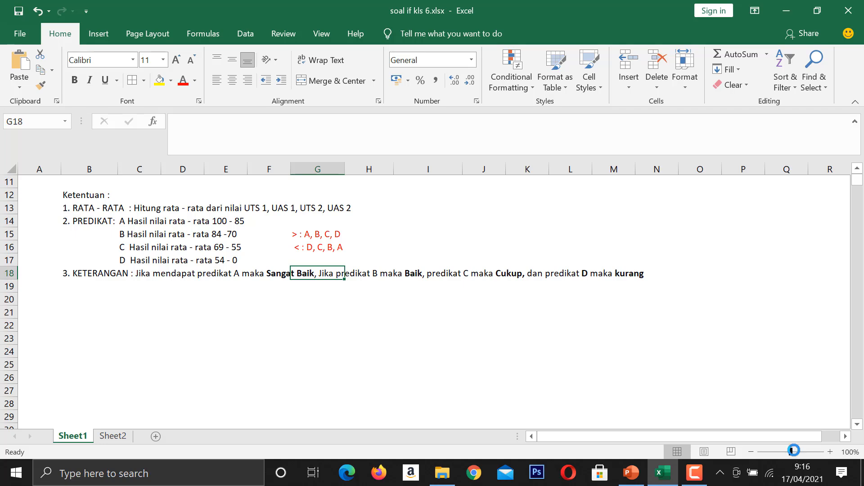
Start an IF formula in KETERANGAN cell I6 with the condition H6="A", followed by a semicolon separator.
left_click(857, 170)
left_click(857, 170)
scroll(632, 241, "up", 3)
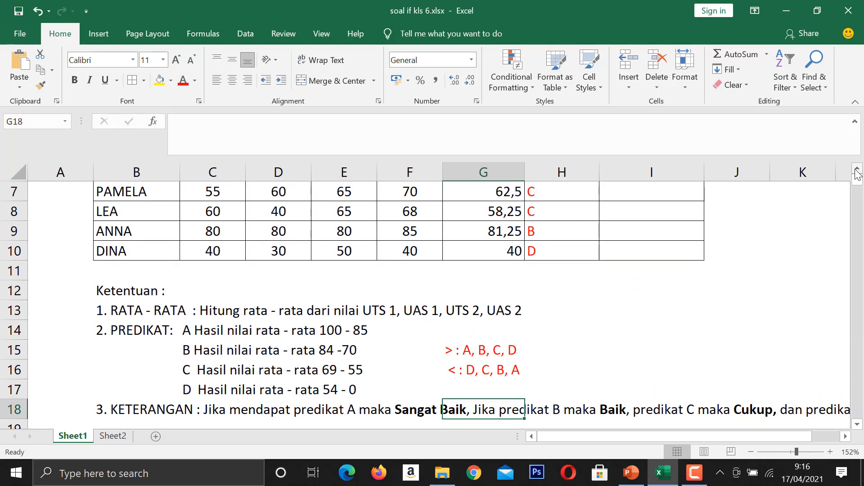
left_click(627, 248)
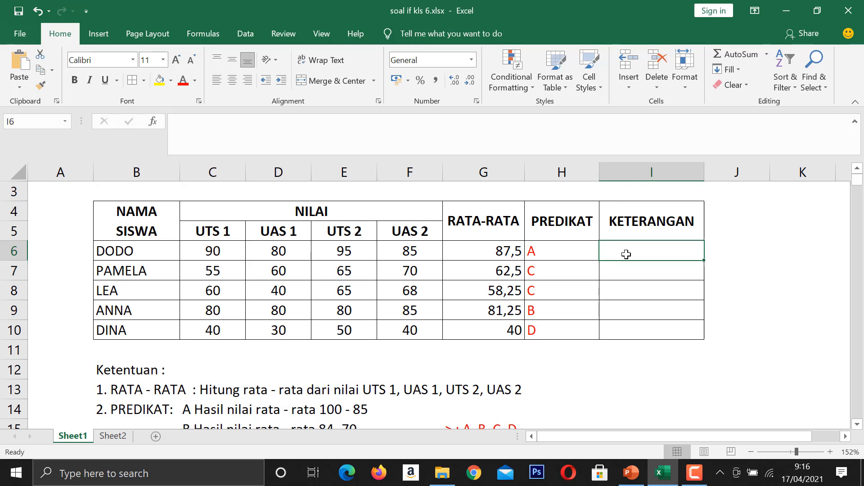
type("=IF")
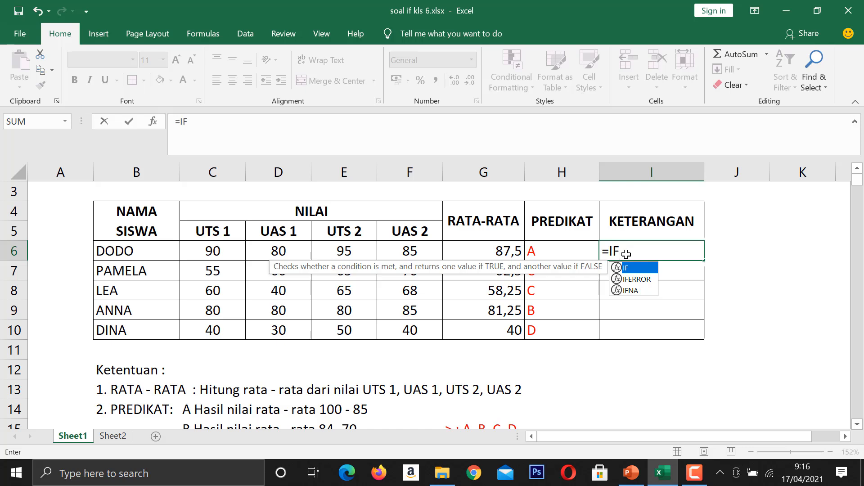
type("(")
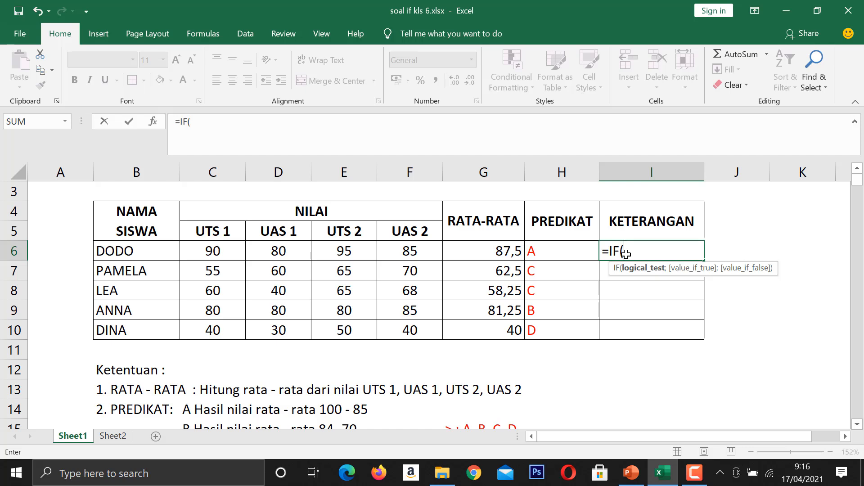
left_click(572, 256)
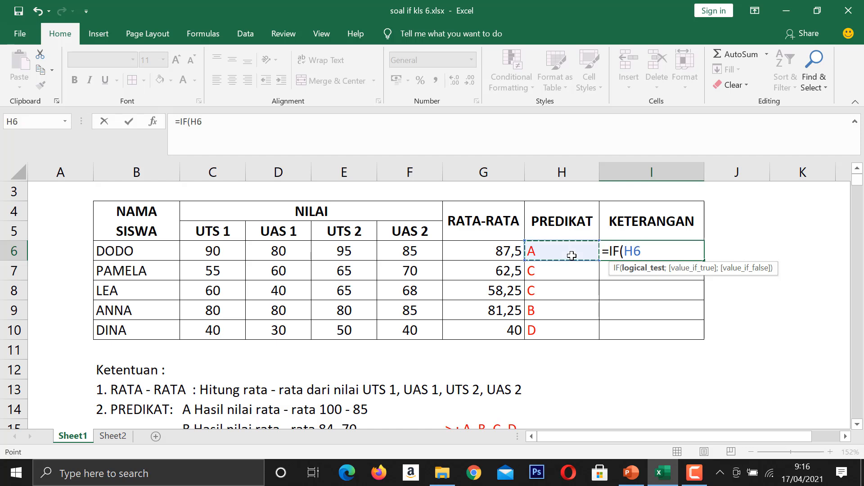
type("=")
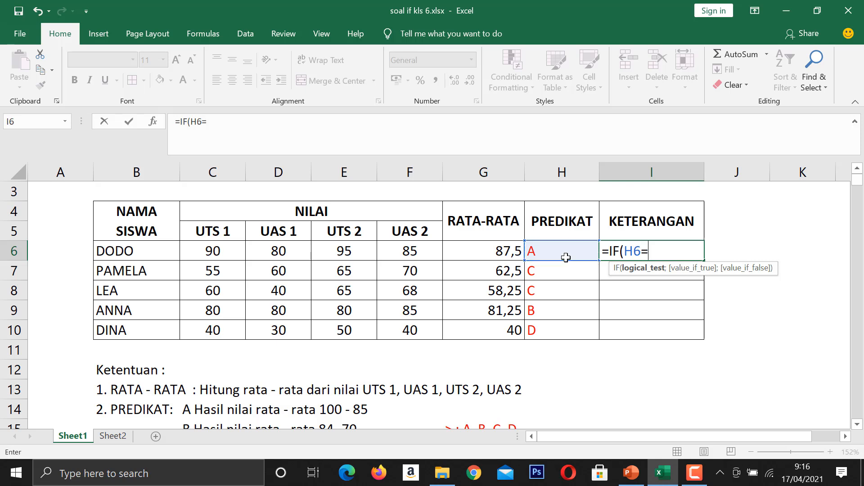
type("\"A\";\"")
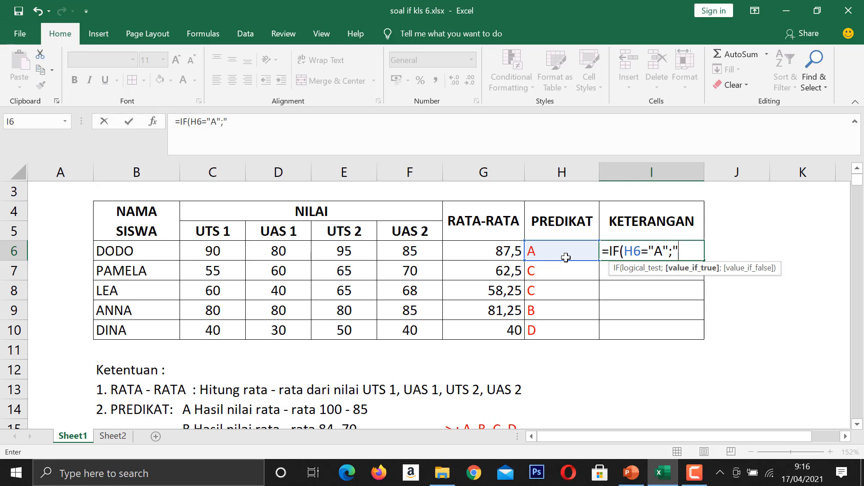
type("SANGAT B")
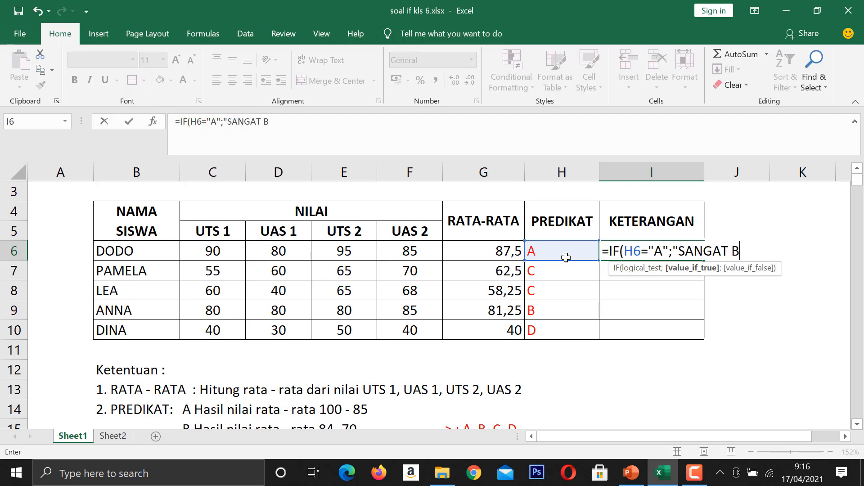
type("AIK")
Add "SANGAT BAIK" as the first IF's value if true in the I6 formula, followed by a semicolon separator.
scroll(486, 326, "down", 3)
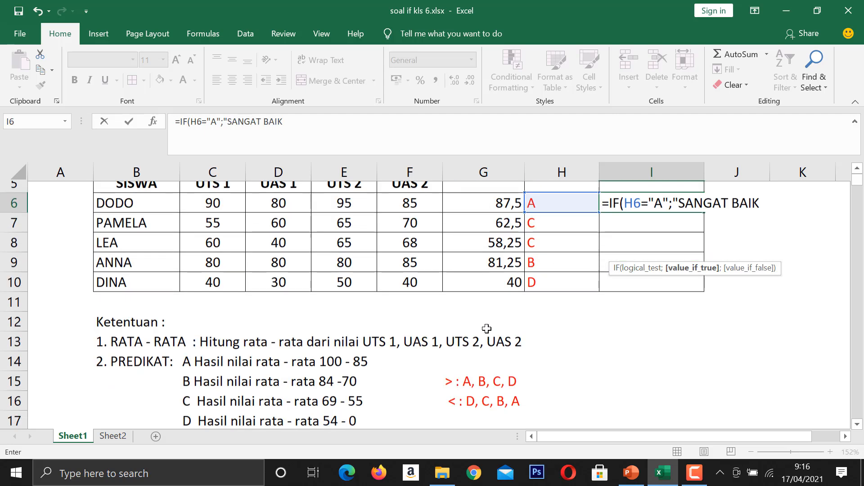
scroll(484, 331, "up", 4)
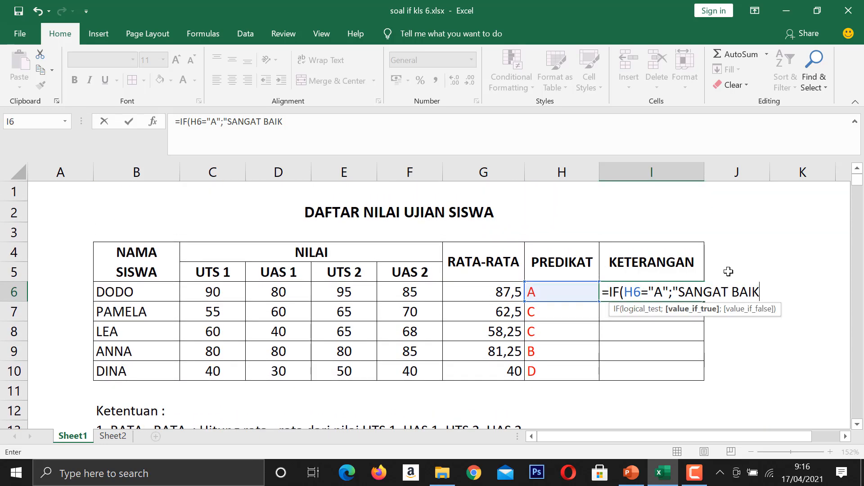
type("\";")
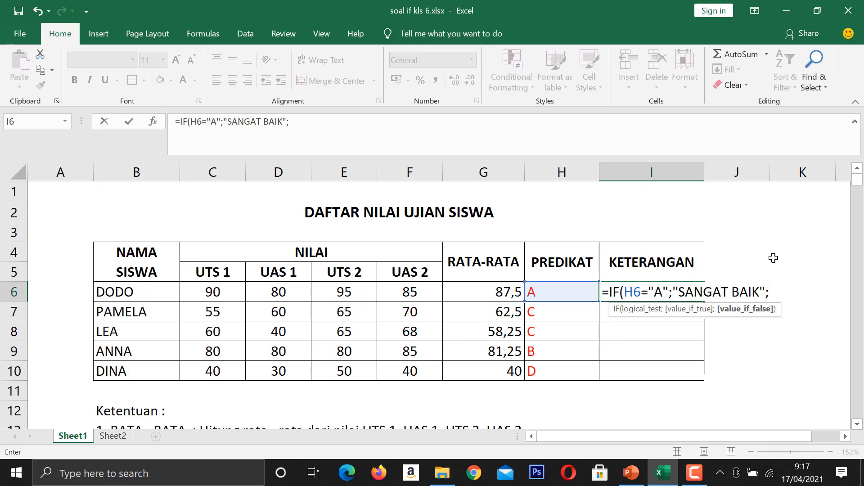
type("\"")
Nest a second IF in the I6 formula with the condition H6="B", followed by a semicolon separator.
key("BackSpace")
type("IF(")
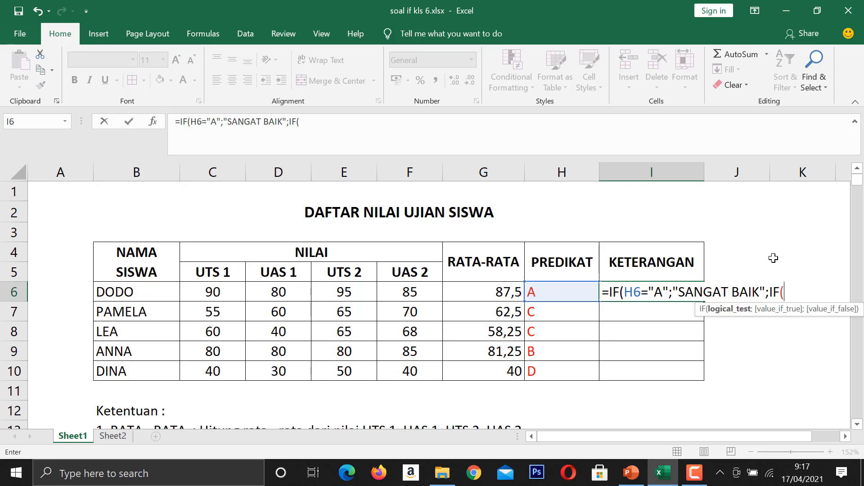
left_click(570, 294)
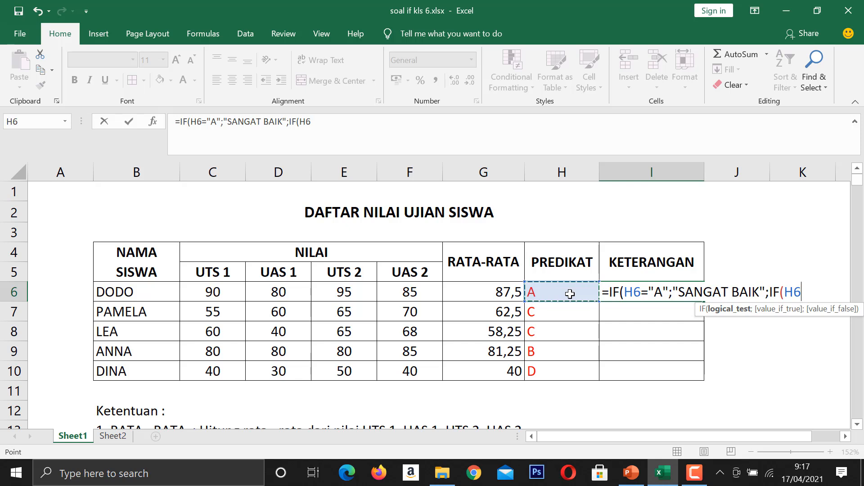
type("=\"b\"")
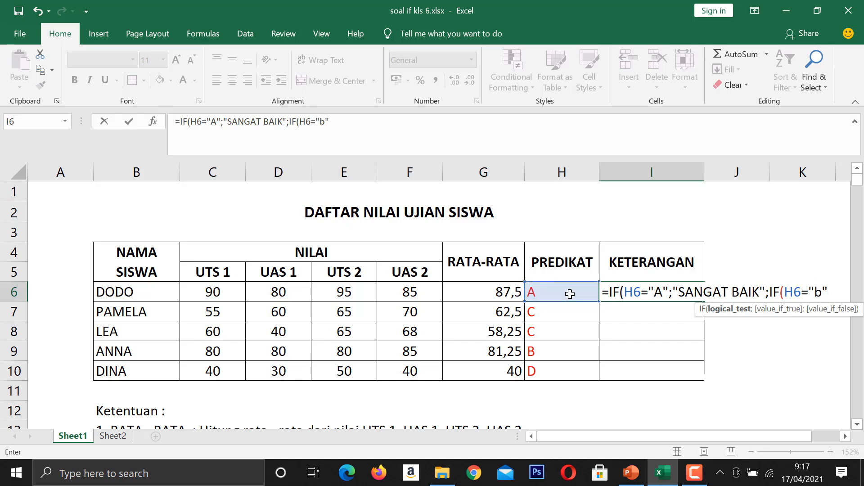
key("BackSpace")
key("BackSpace")
type("B\";")
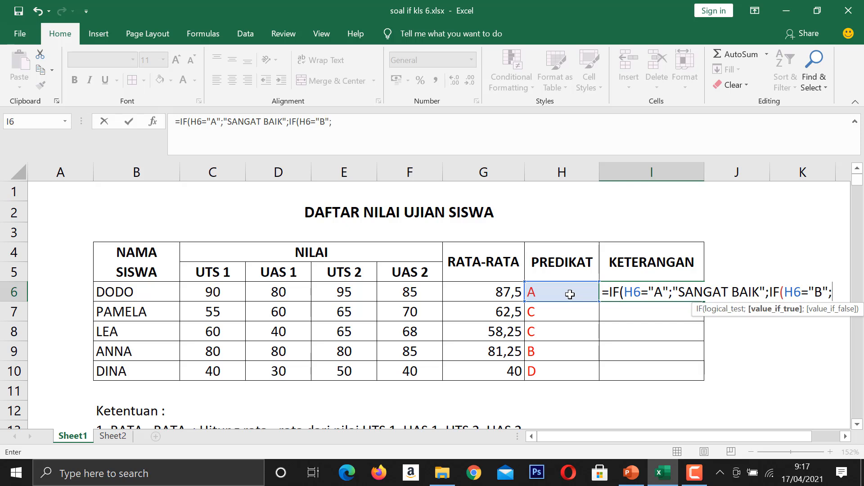
type("\"BAIK")
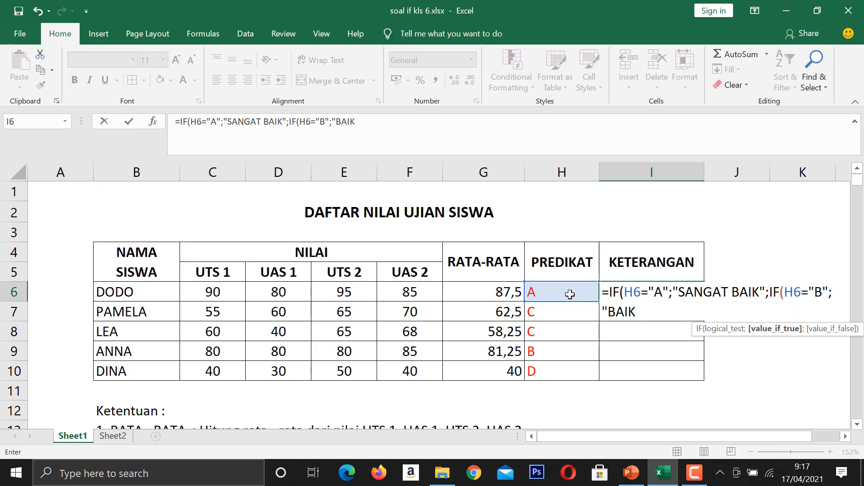
type("\";")
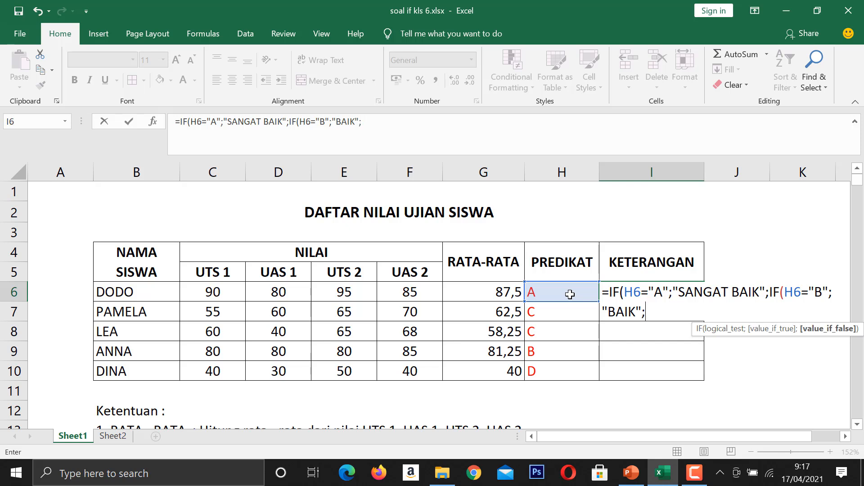
type("IF")
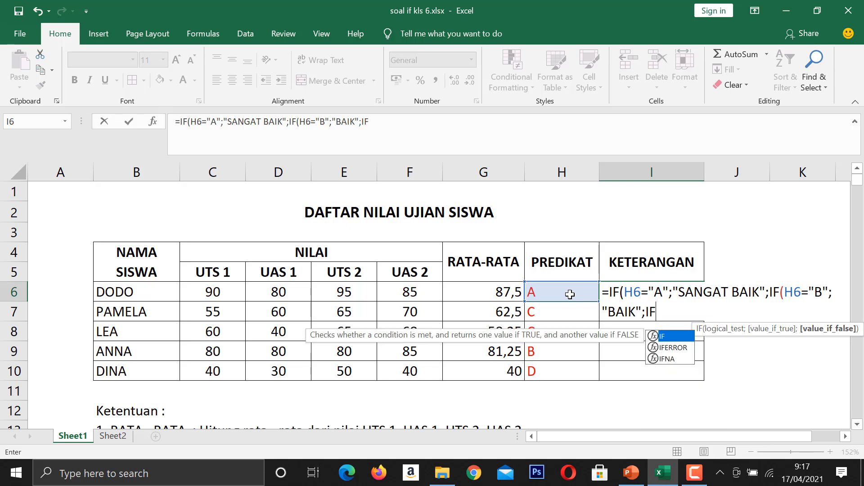
type("(")
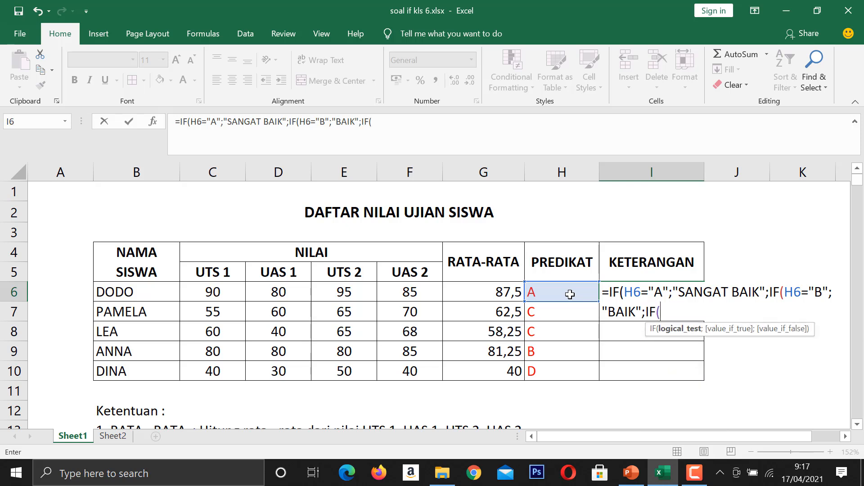
Nest a third IF in the I6 formula with the condition H6="C".
left_click(570, 295)
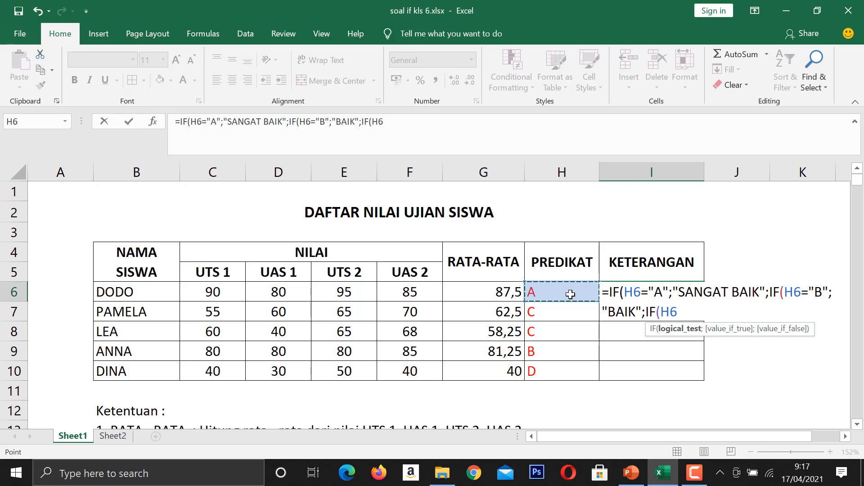
type("=\"C")
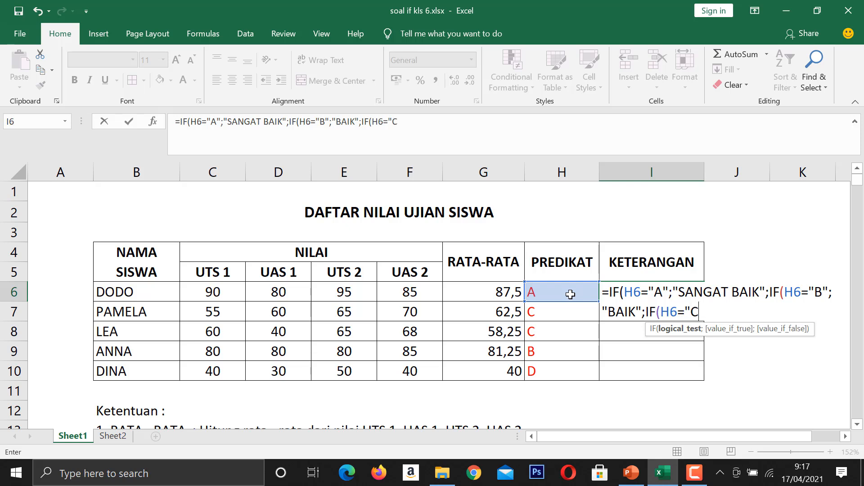
type("\";\"")
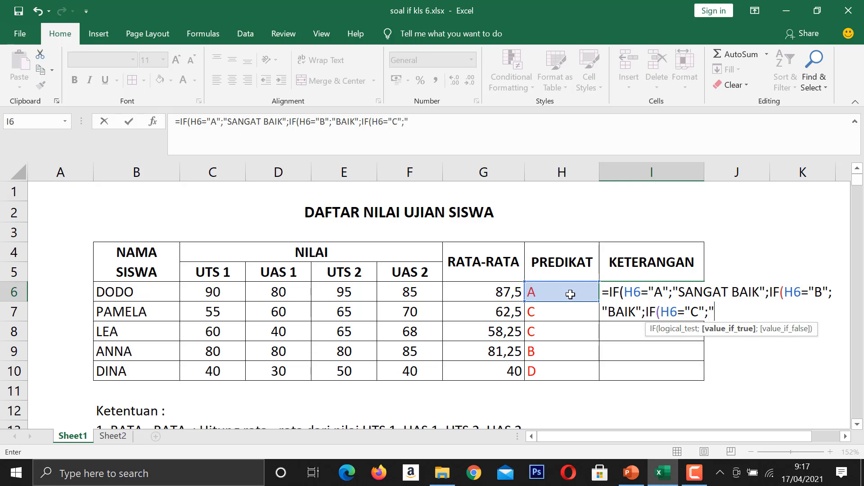
type("CUKUP\"")
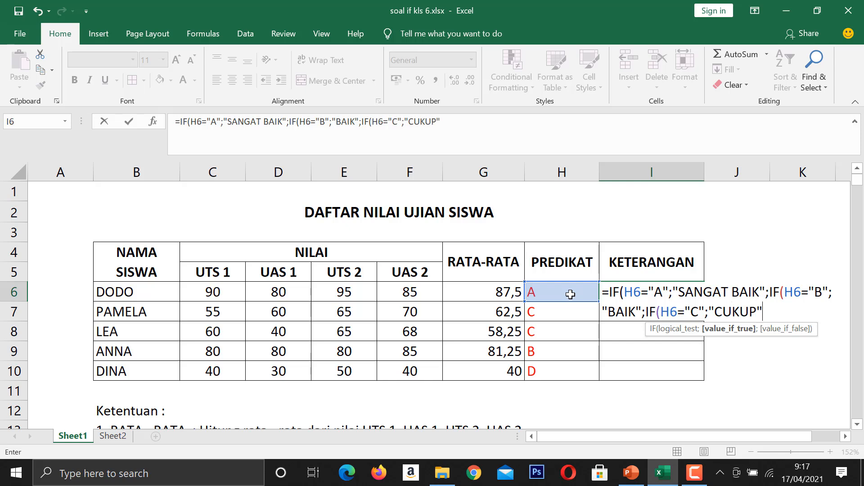
type(";")
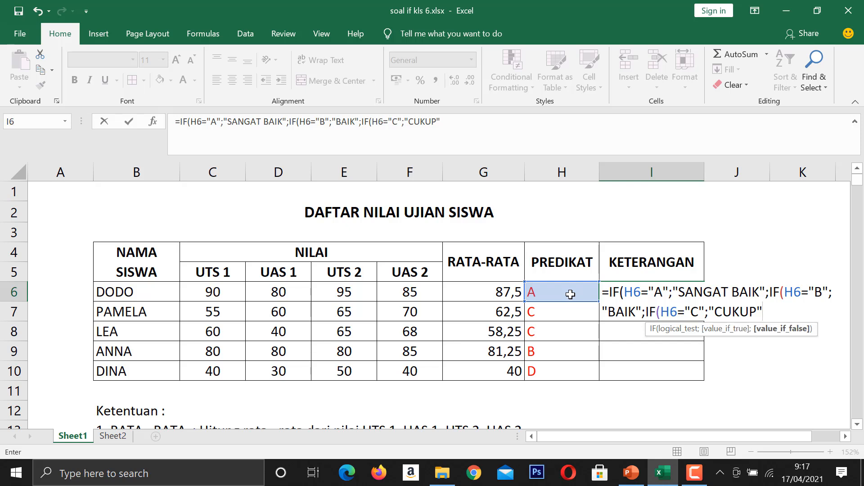
type("\"KURA")
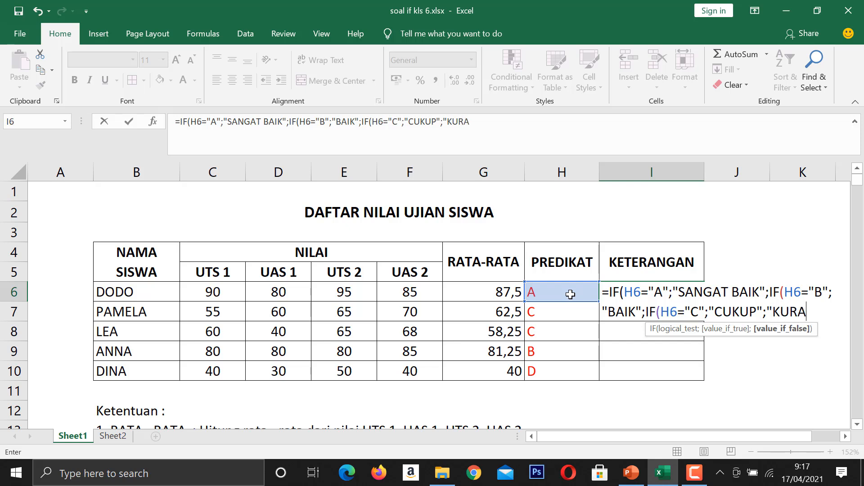
type("NG\")")
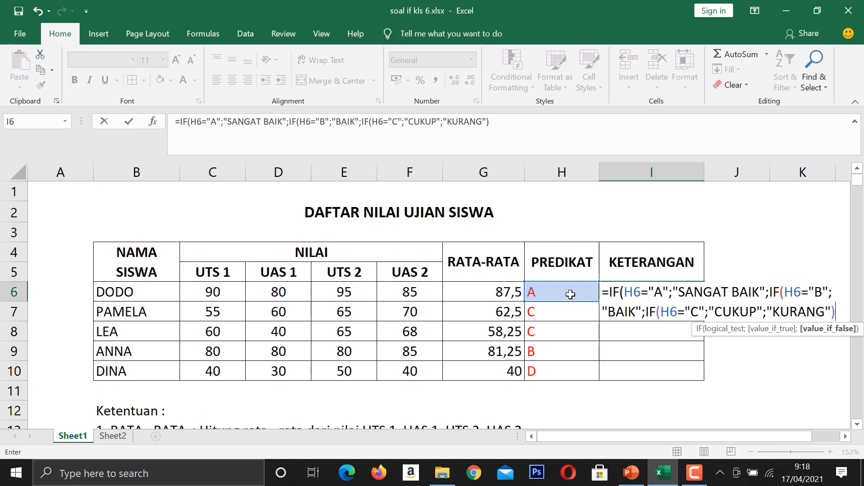
Complete the I6 formula with "KURANG" as the final value if false and three closing parentheses, and fill it down through I10.
type("))")
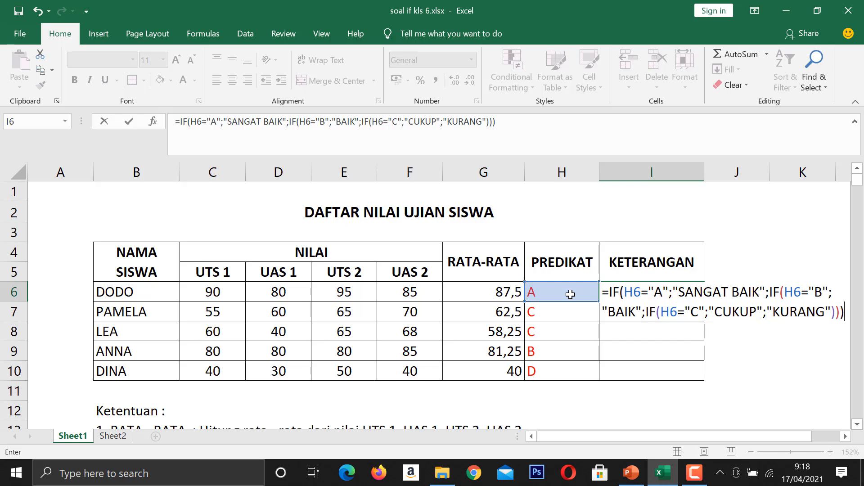
key("Return")
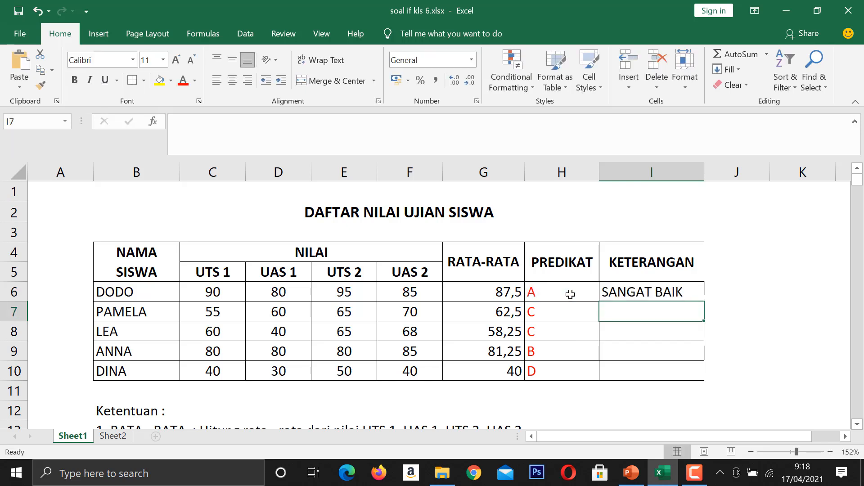
left_click(610, 288)
left_click_drag(704, 301, 700, 382)
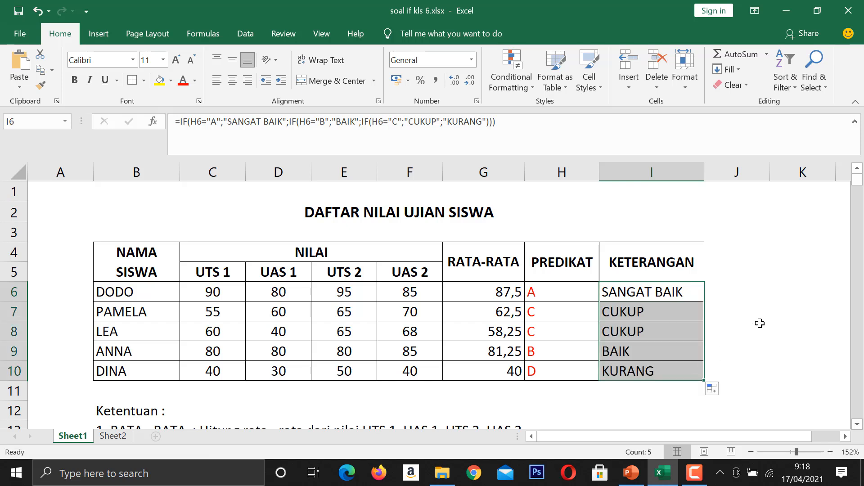